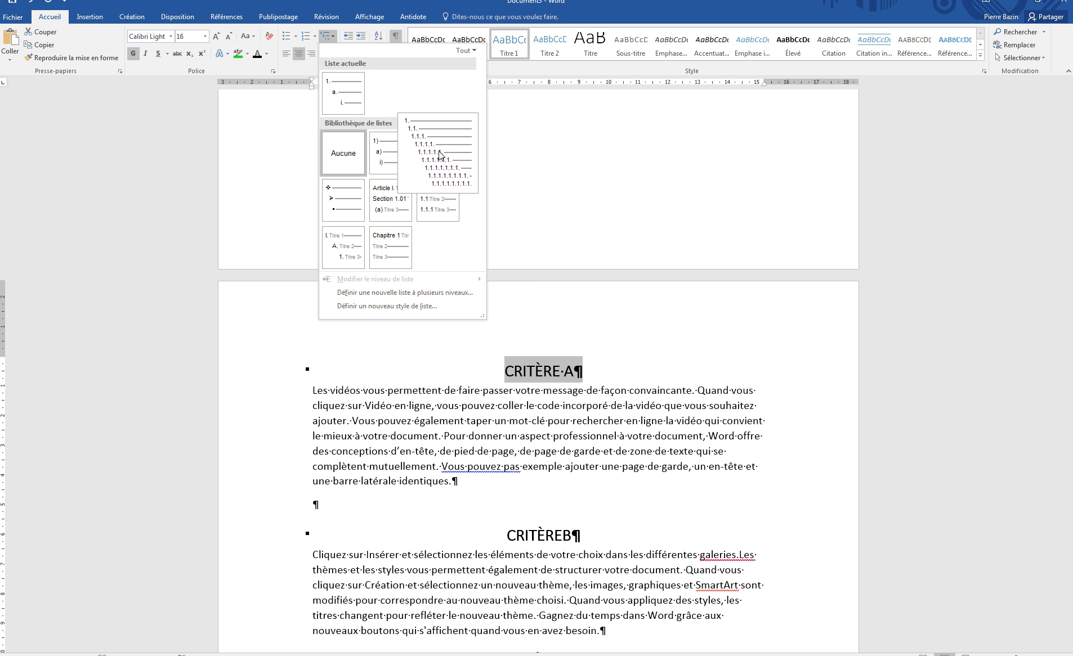
Number the CRITÈRE A and CRITÈREB headings with the 1., 1.1., 1.1.1. multilevel list, continuing the numbering for CRITÈREB.
{"action": "left_click", "coordinate": [439, 155]}
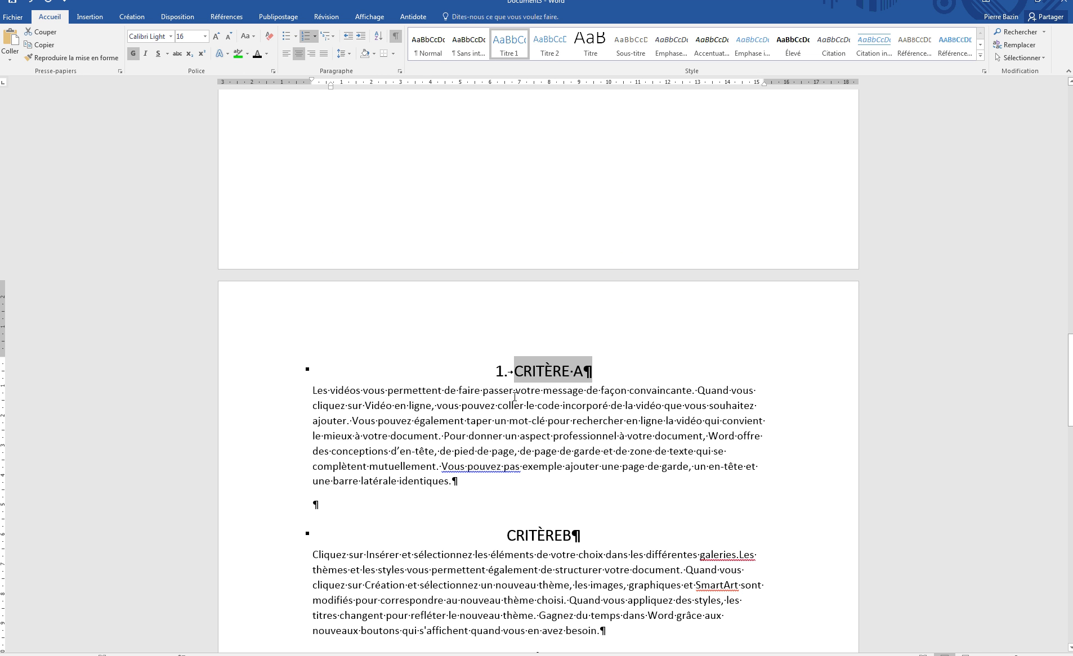
{"action": "left_click_drag", "start_coordinate": [576, 540], "coordinate": [506, 538]}
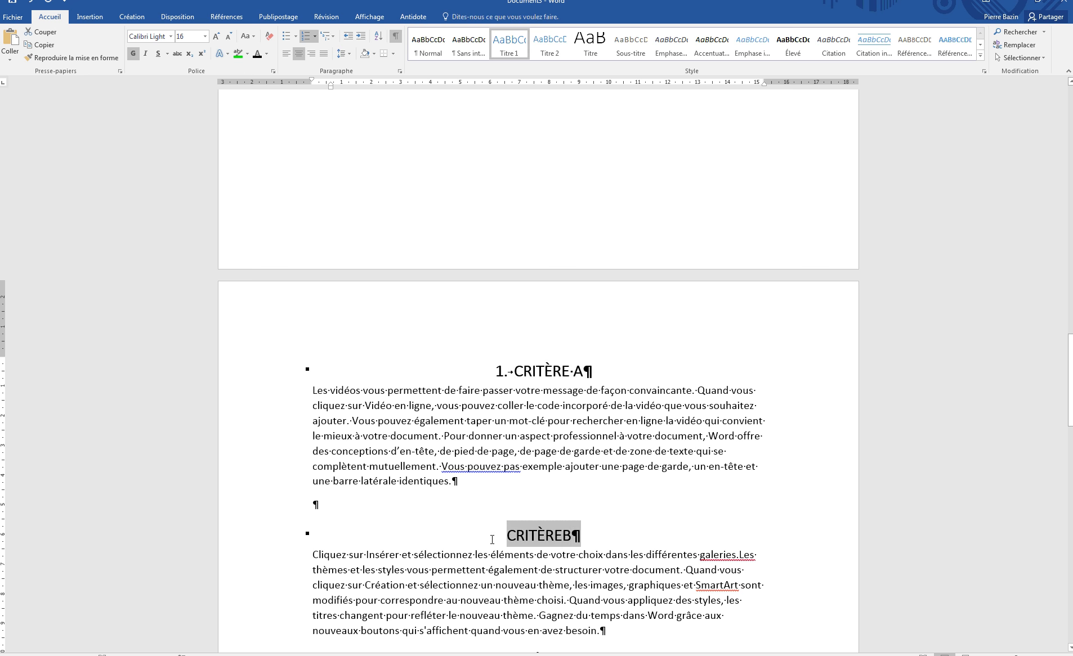
{"action": "left_click", "coordinate": [327, 36]}
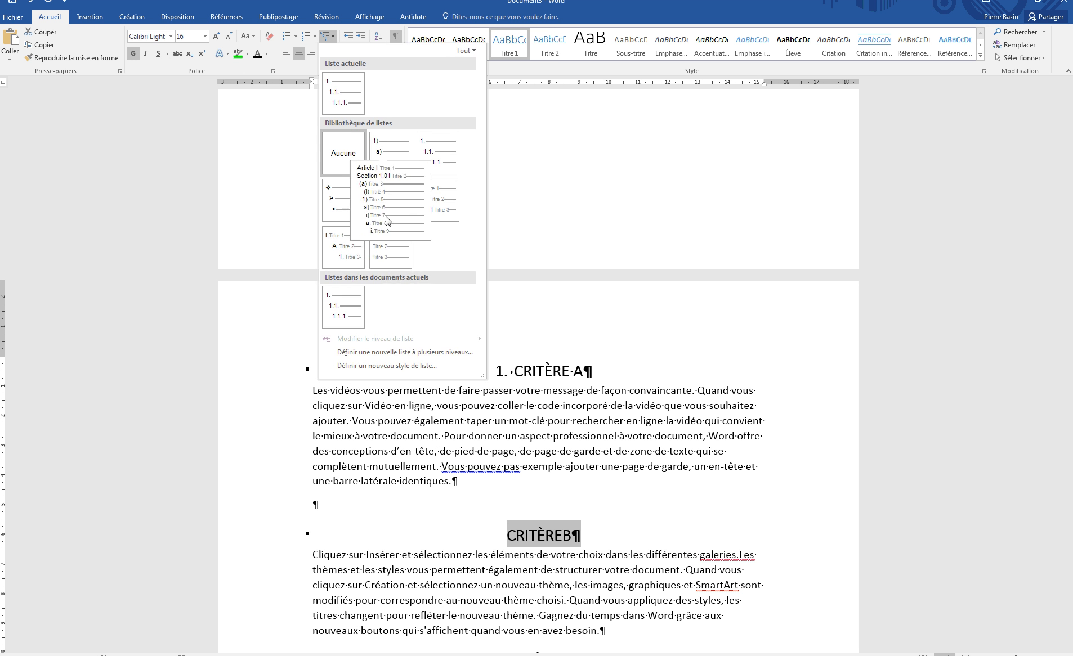
{"action": "left_click", "coordinate": [455, 169]}
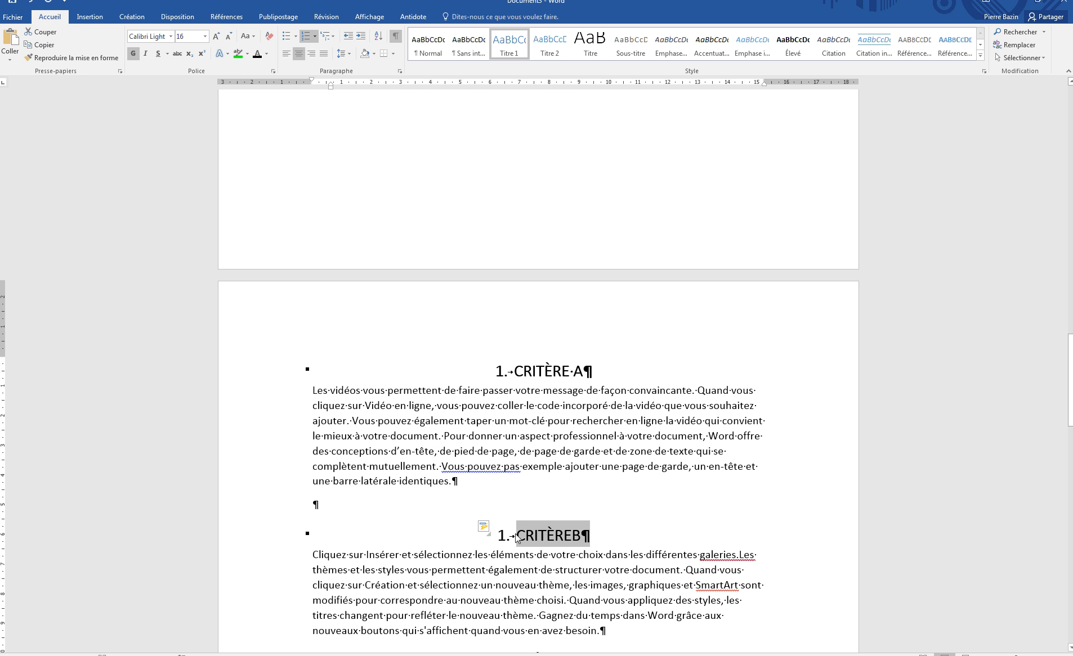
{"action": "left_click", "coordinate": [485, 528]}
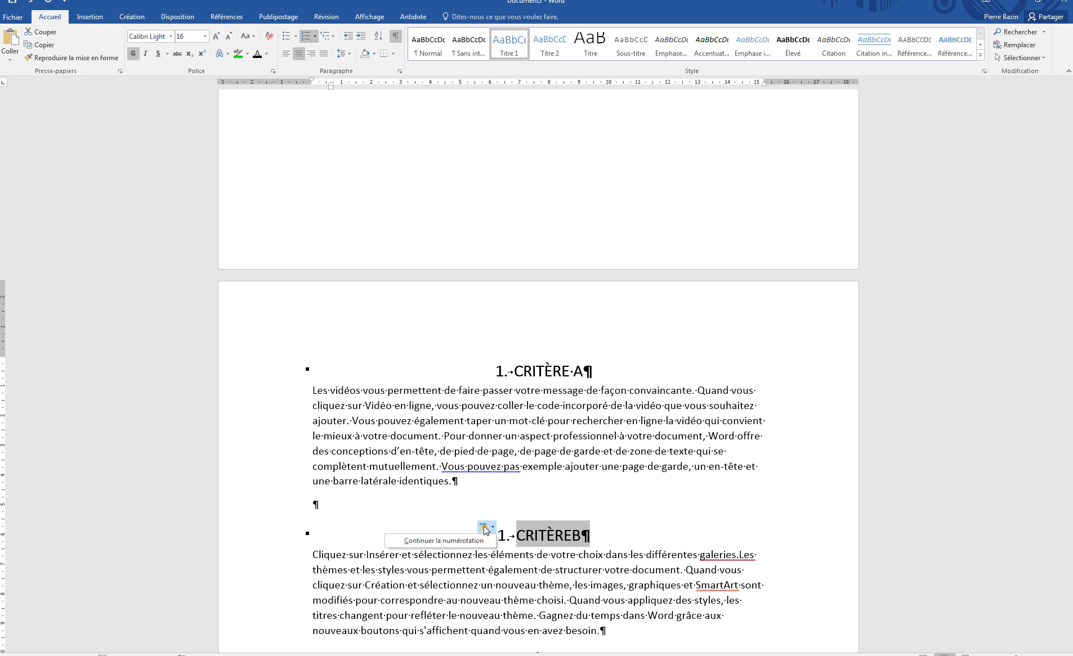
{"action": "left_click", "coordinate": [447, 542]}
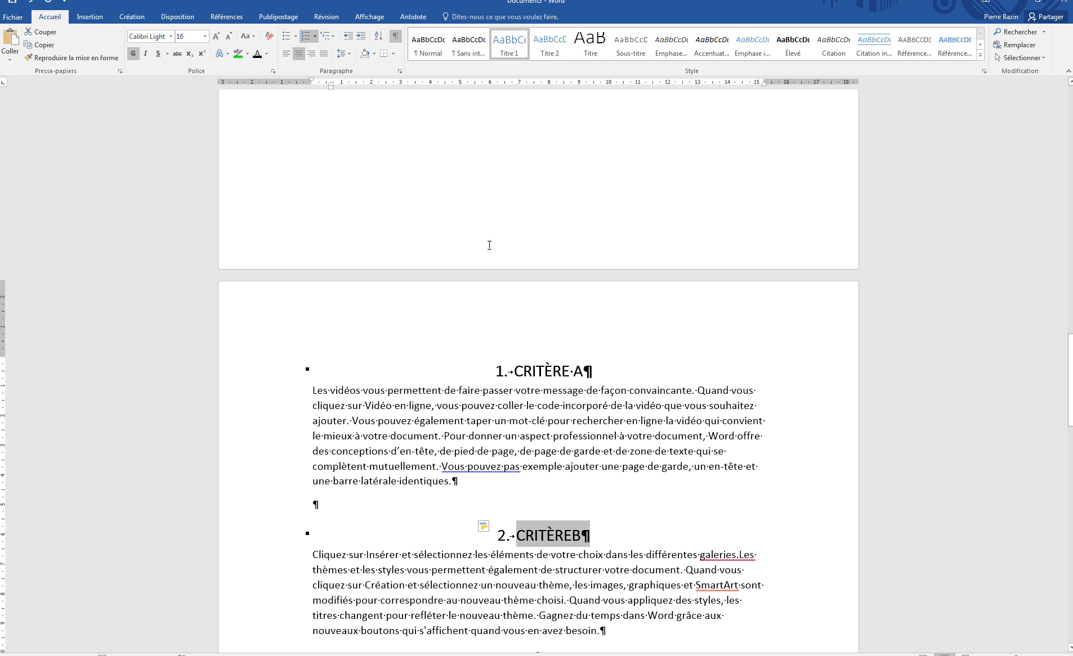
Apply the 1., 1.1., 1.1.1. multilevel list to the CRITÈRE C heading and continue the numbering from the previous heading.
{"action": "scroll", "coordinate": [489, 245], "scroll_direction": "down", "scroll_amount": 5}
{"action": "left_click_drag", "start_coordinate": [578, 397], "coordinate": [503, 401]}
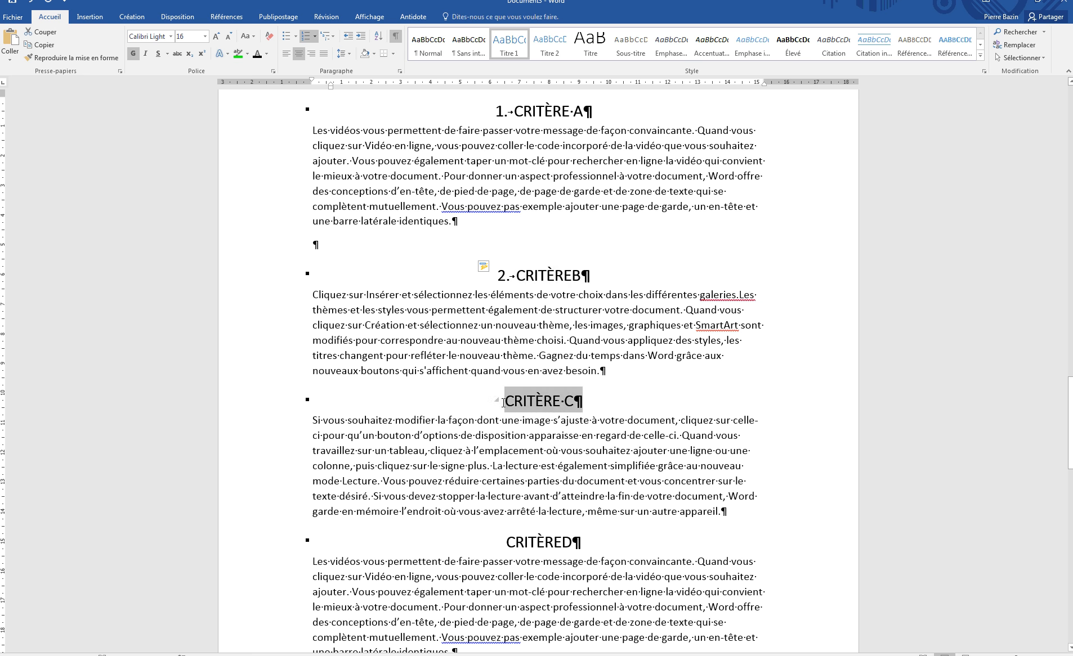
{"action": "left_click", "coordinate": [328, 38]}
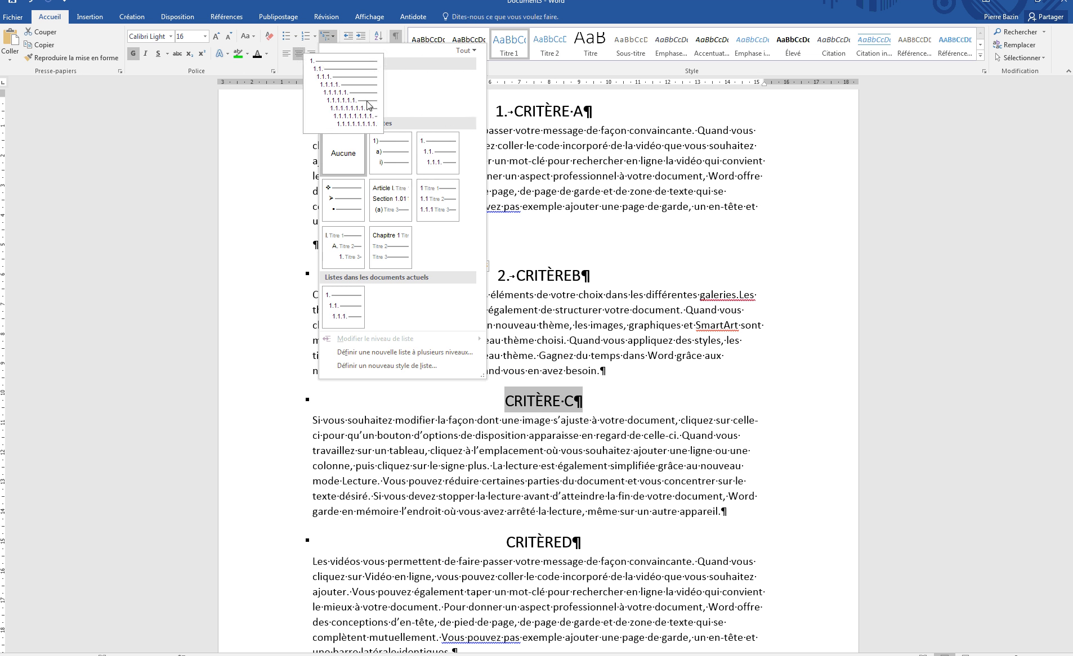
{"action": "left_click", "coordinate": [435, 159]}
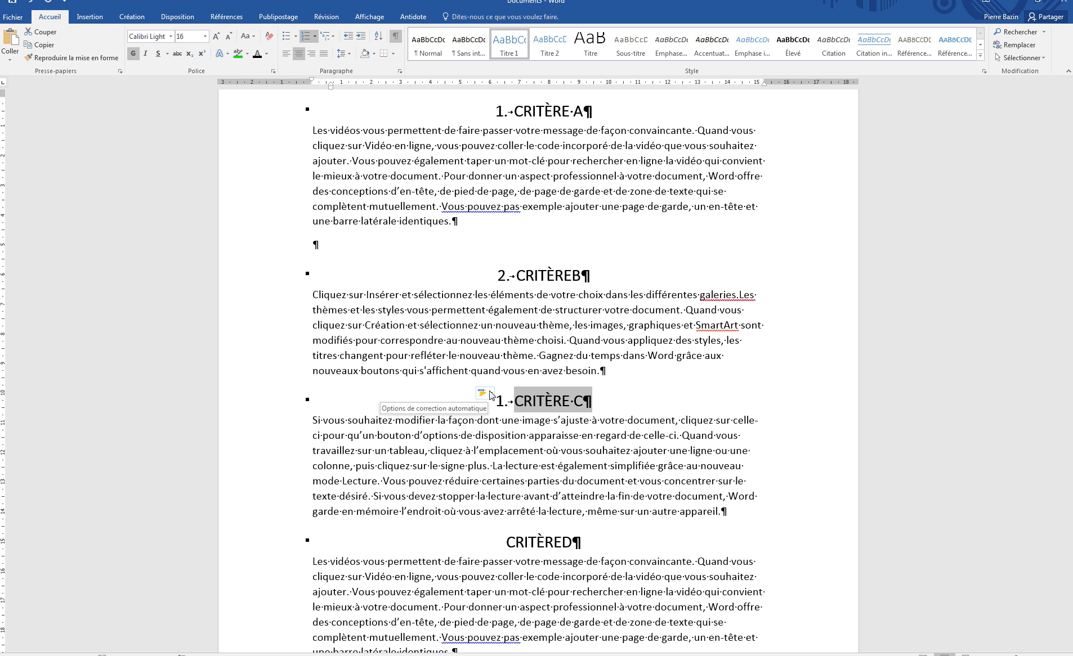
{"action": "left_click", "coordinate": [491, 391]}
{"action": "left_click", "coordinate": [462, 411]}
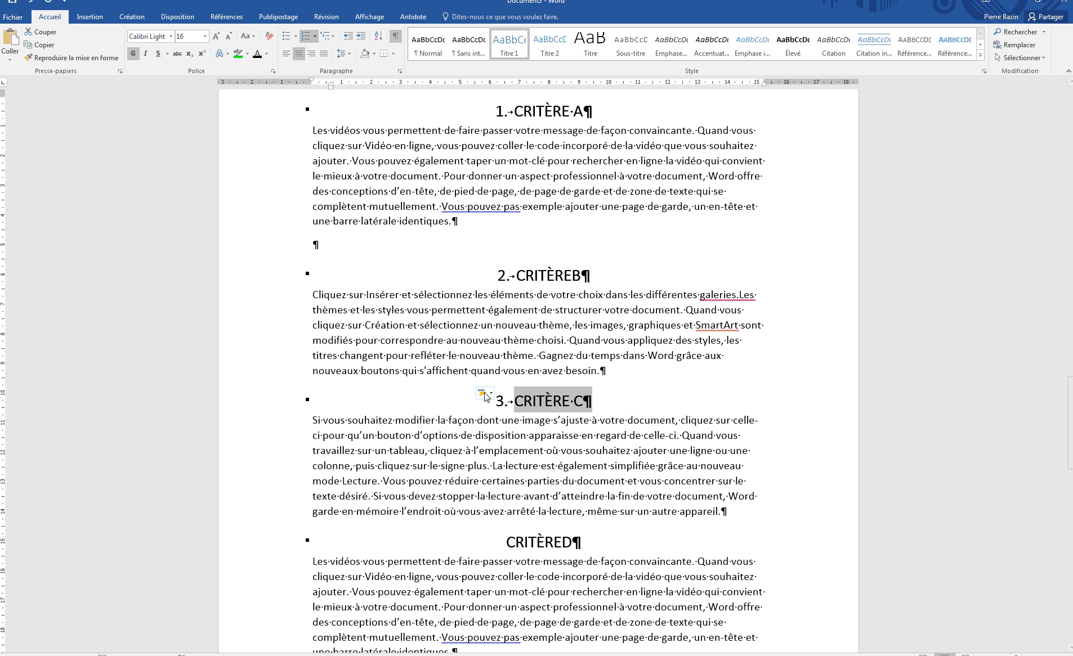
Number the CRITÈRED heading with the same 1., 1.1., 1.1.1. multilevel list, continuing the sequence.
{"action": "triple_click", "coordinate": [573, 542]}
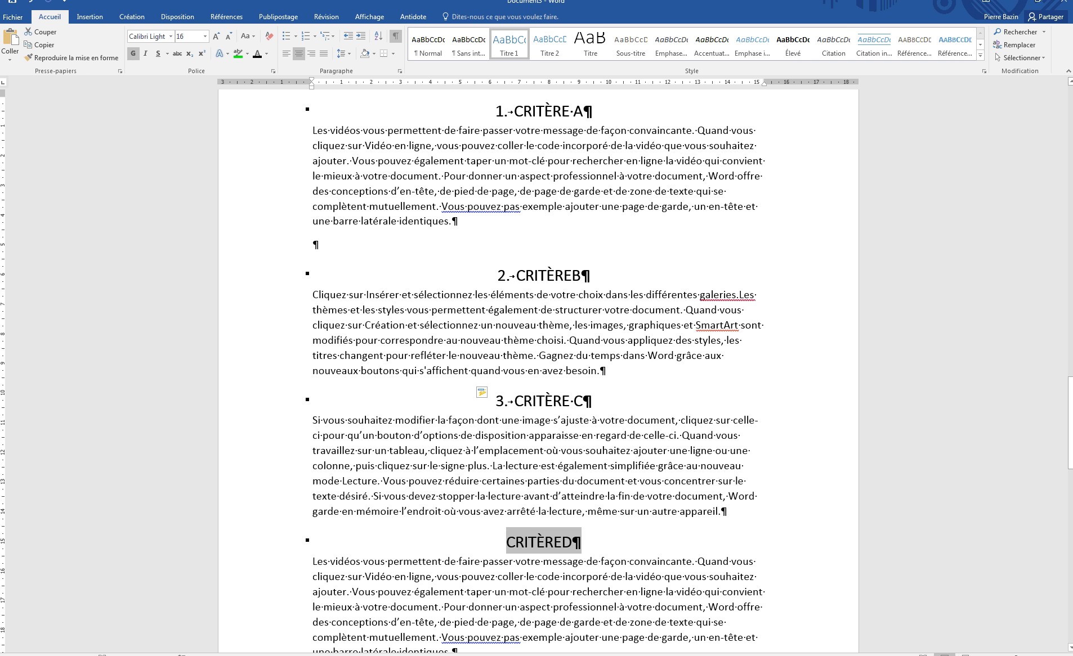
{"action": "left_click", "coordinate": [329, 36]}
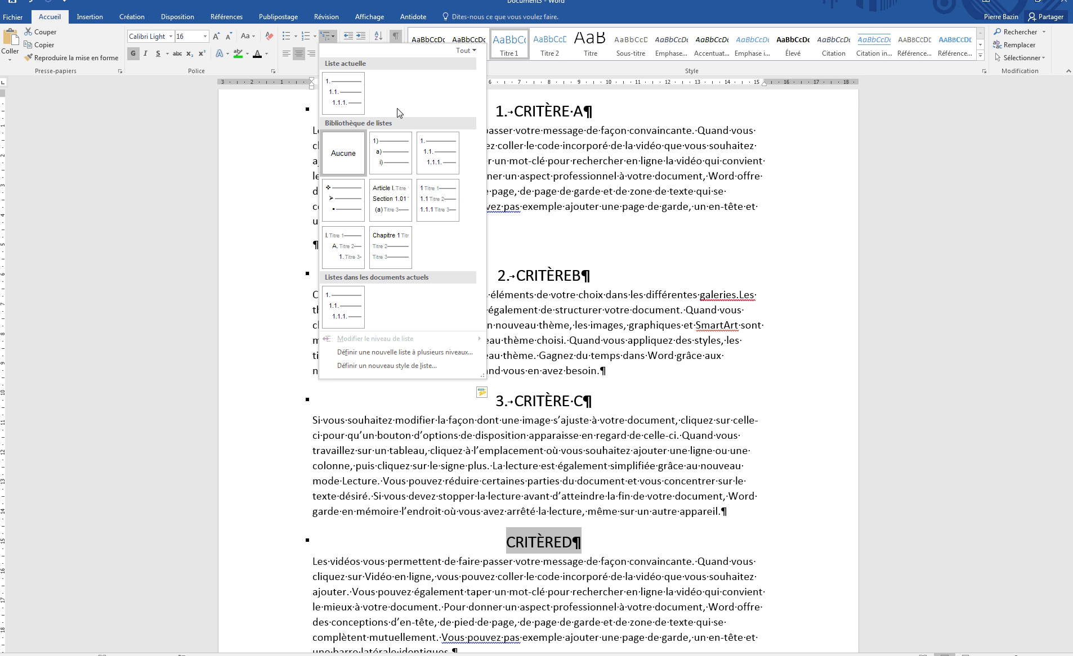
{"action": "left_click", "coordinate": [431, 160]}
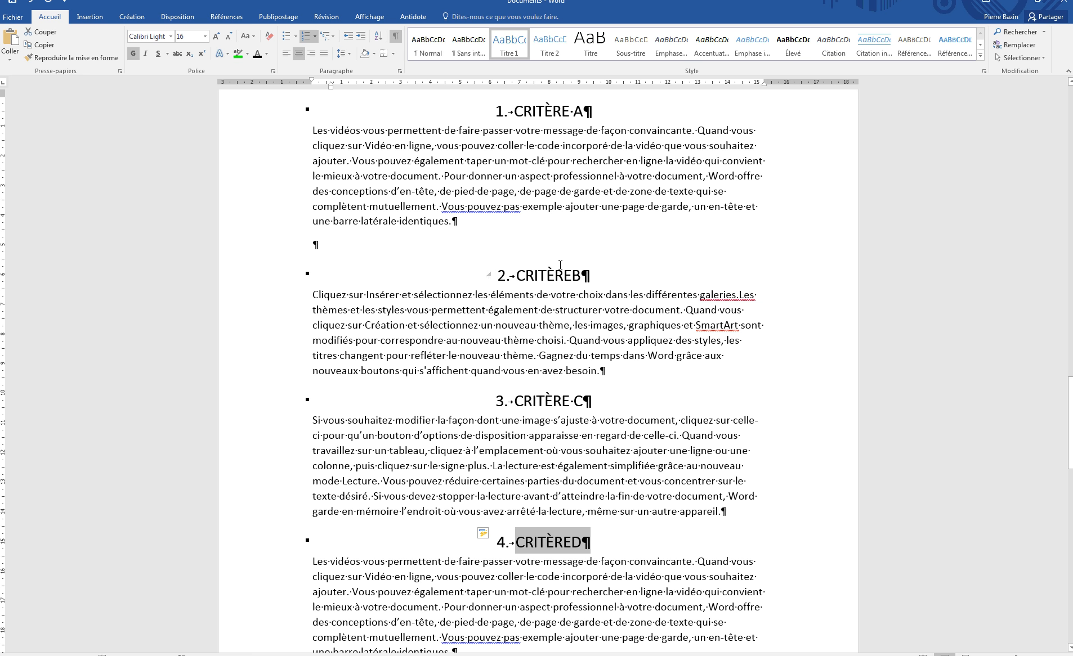
Update the entire table of contents to include the heading numbers.
{"action": "scroll", "coordinate": [557, 349], "scroll_direction": "up", "scroll_amount": 15}
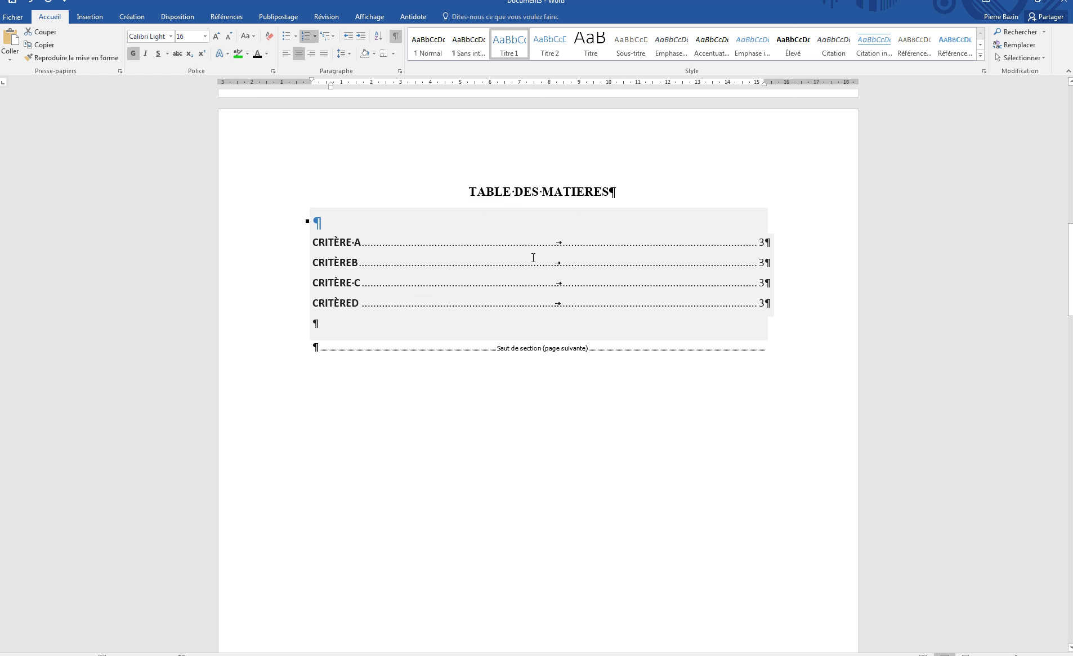
{"action": "left_click", "coordinate": [526, 217]}
{"action": "left_click", "coordinate": [373, 200]}
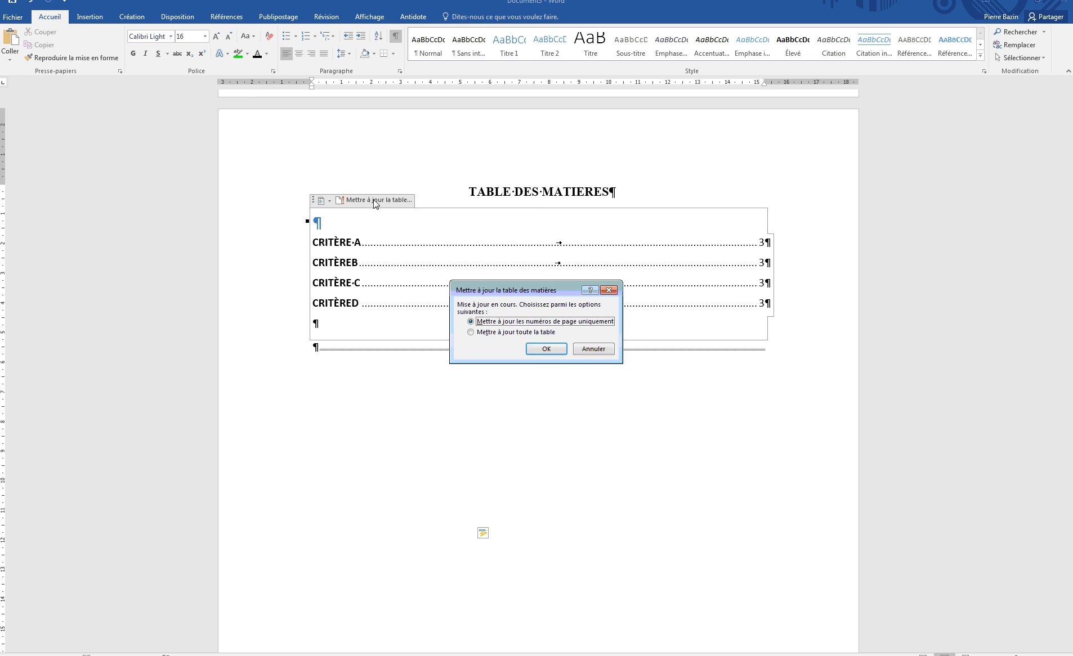
{"action": "left_click", "coordinate": [472, 333]}
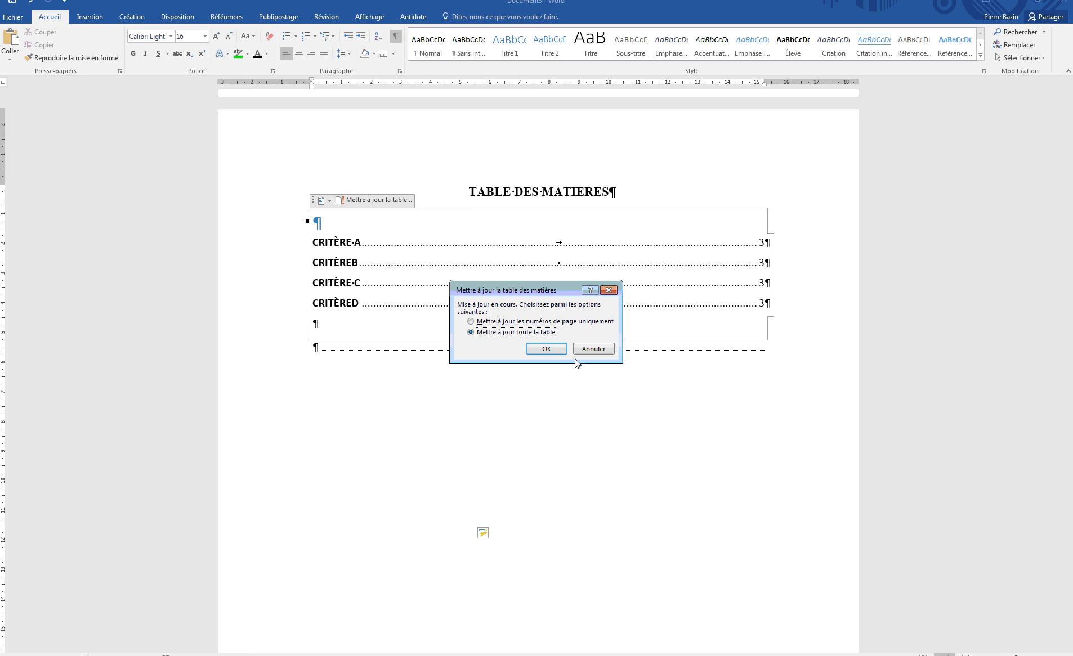
{"action": "left_click", "coordinate": [547, 349]}
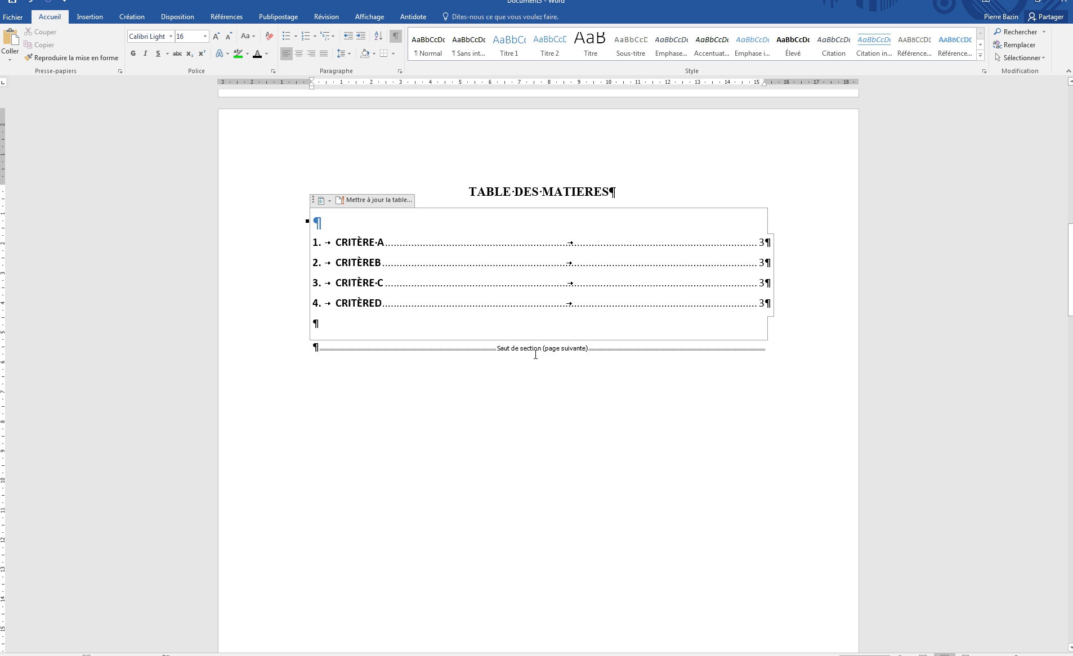
Enter the title "ANNEXE I" on the empty last page of the document.
{"action": "scroll", "coordinate": [532, 356], "scroll_direction": "up", "scroll_amount": 1}
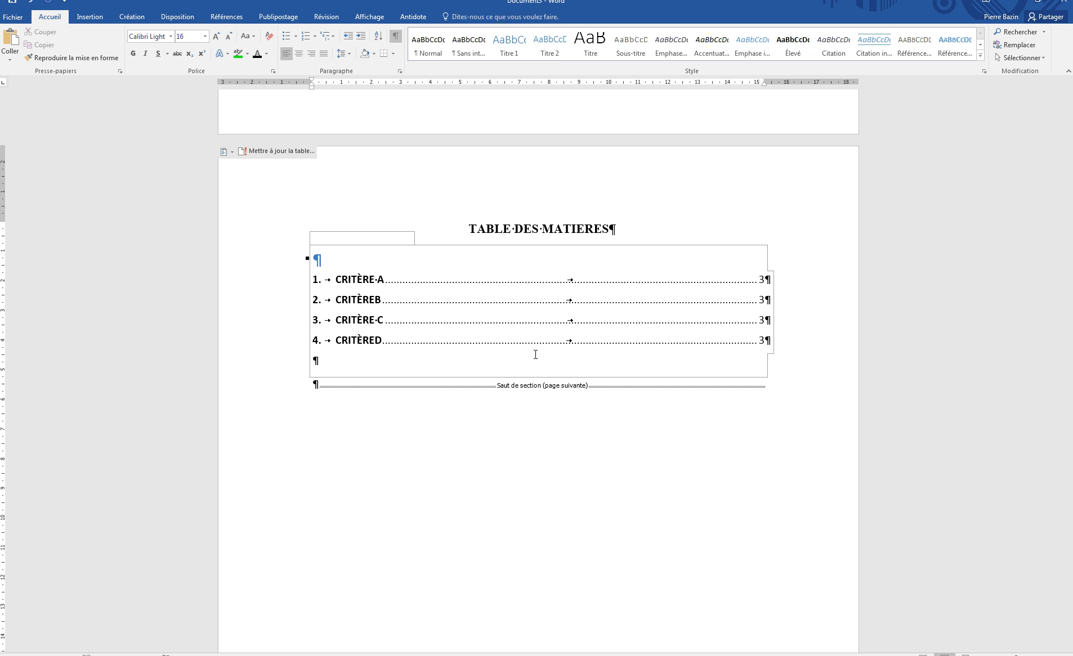
{"action": "scroll", "coordinate": [536, 355], "scroll_direction": "down", "scroll_amount": 15}
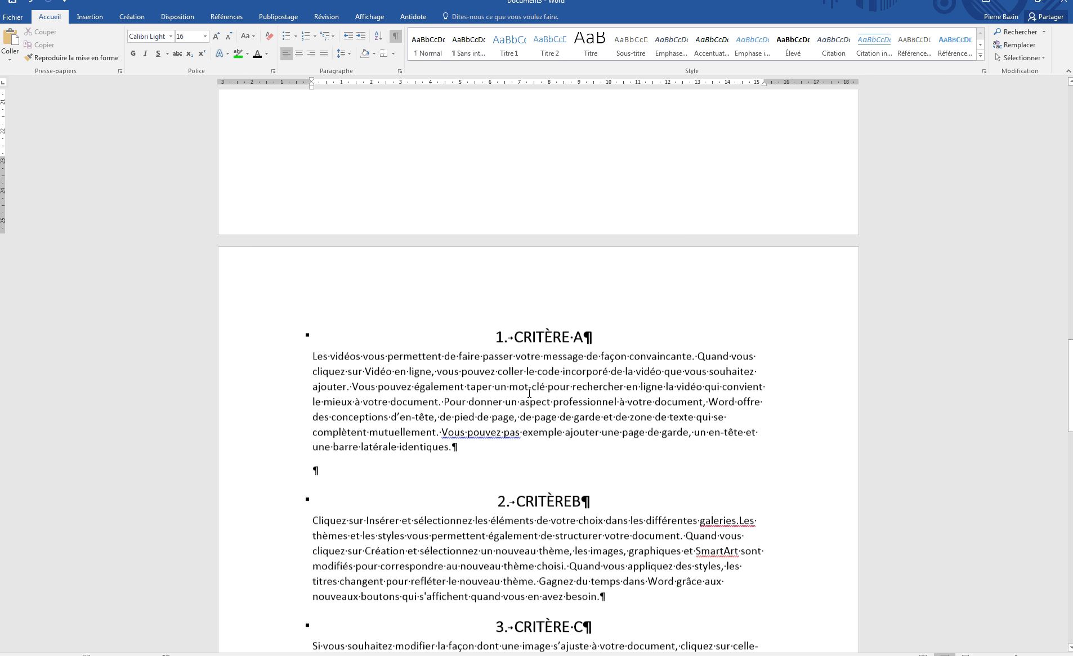
{"action": "scroll", "coordinate": [532, 394], "scroll_direction": "down", "scroll_amount": 12}
{"action": "scroll", "coordinate": [514, 390], "scroll_direction": "up", "scroll_amount": 2}
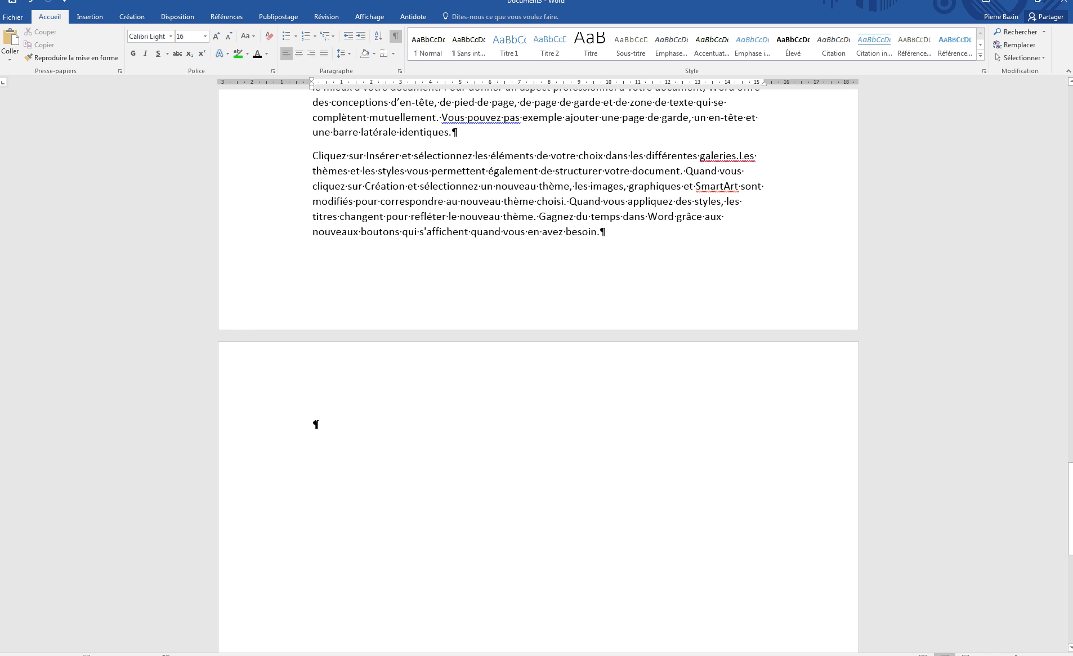
{"action": "left_click", "coordinate": [365, 440]}
{"action": "type", "text": "ANNA"}
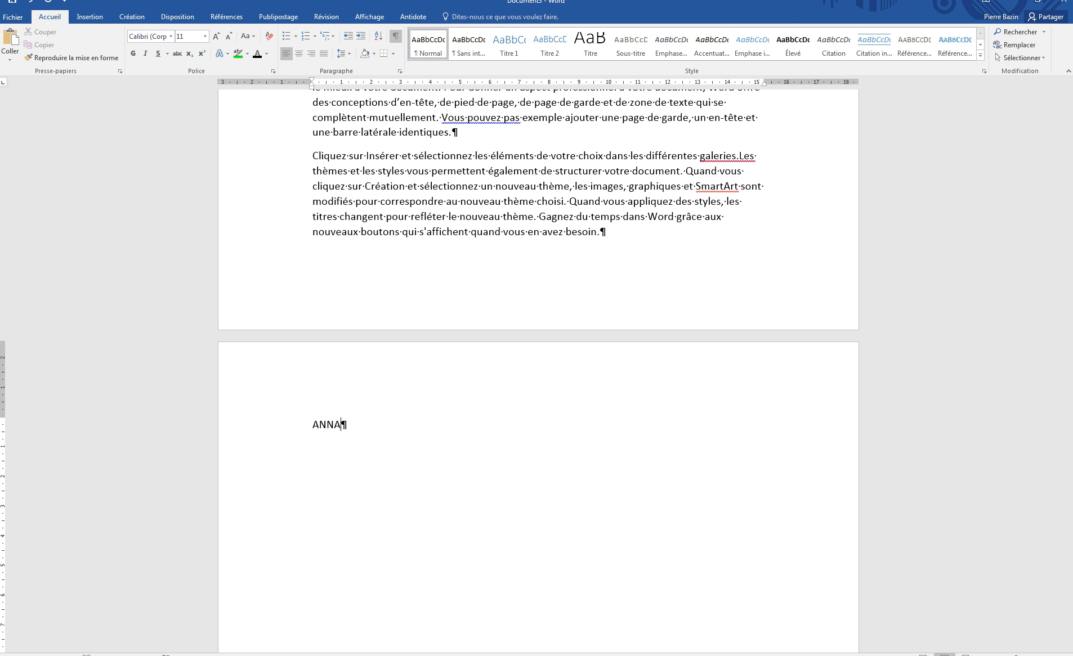
{"action": "key", "text": "BackSpace"}
{"action": "type", "text": "EXE "}
{"action": "type", "text": "&"}
{"action": "key", "text": "BackSpace"}
{"action": "type", "text": "1"}
{"action": "key", "text": "BackSpace"}
{"action": "type", "text": "I("}
{"action": "key", "text": "BackSpace"}
Apply the Titre 1 style to the ANNEXE I title, centre it, and make it black and bold.
{"action": "left_click", "coordinate": [307, 435]}
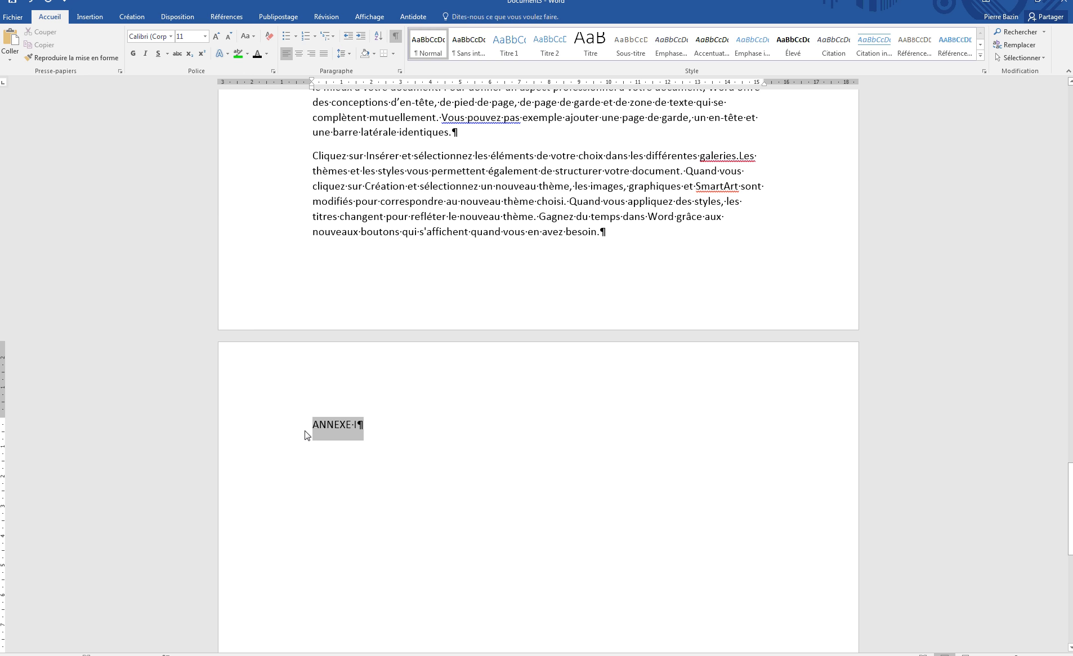
{"action": "left_click", "coordinate": [511, 51]}
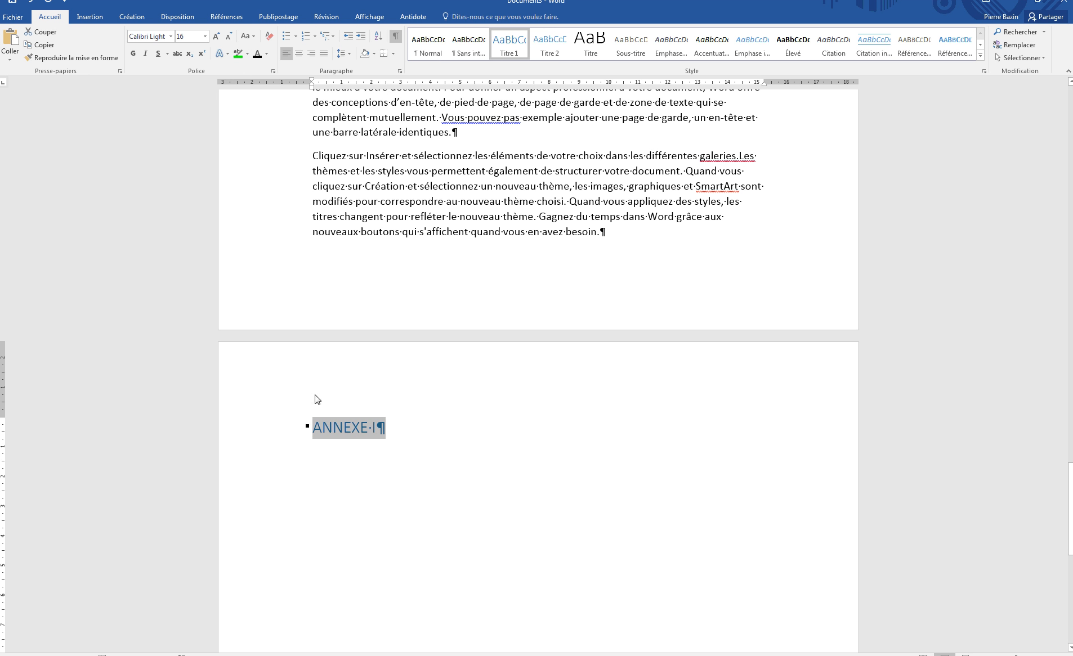
{"action": "left_click", "coordinate": [299, 53]}
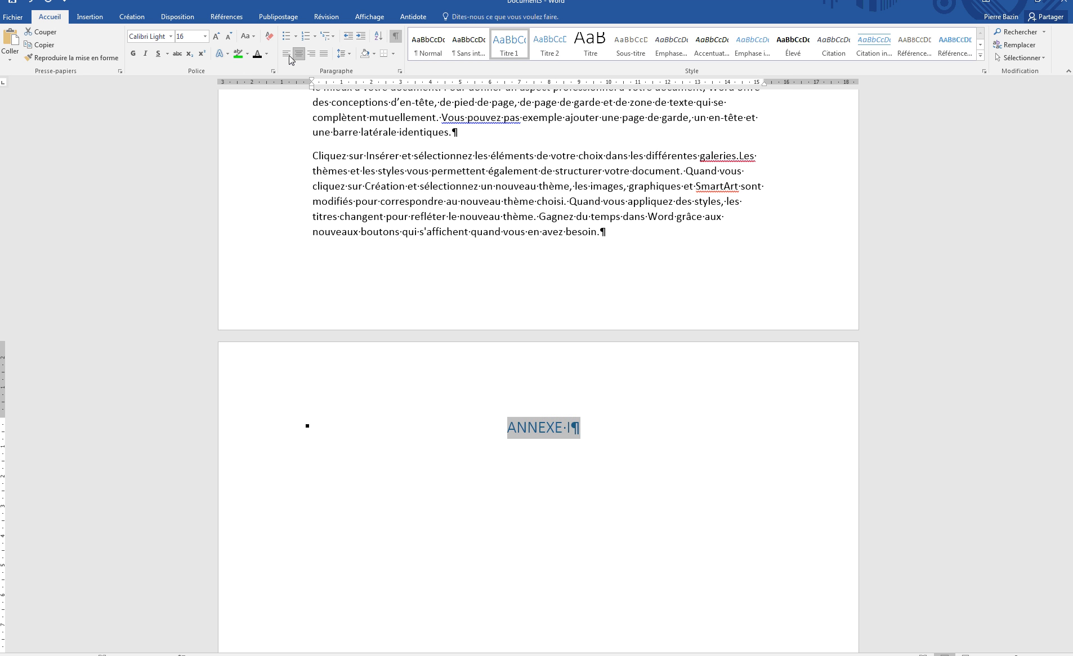
{"action": "left_click", "coordinate": [257, 58]}
{"action": "left_click", "coordinate": [133, 53]}
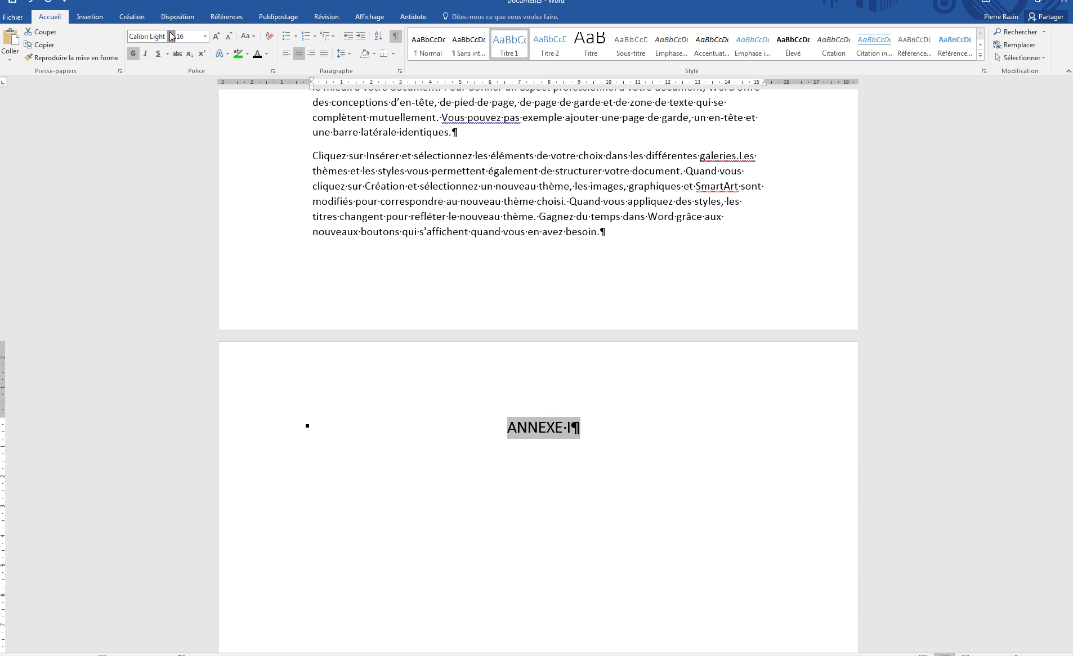
Set the ANNEXE I title's font to Times New Roman at size 12.
{"action": "left_click", "coordinate": [172, 36]}
{"action": "left_click", "coordinate": [188, 105]}
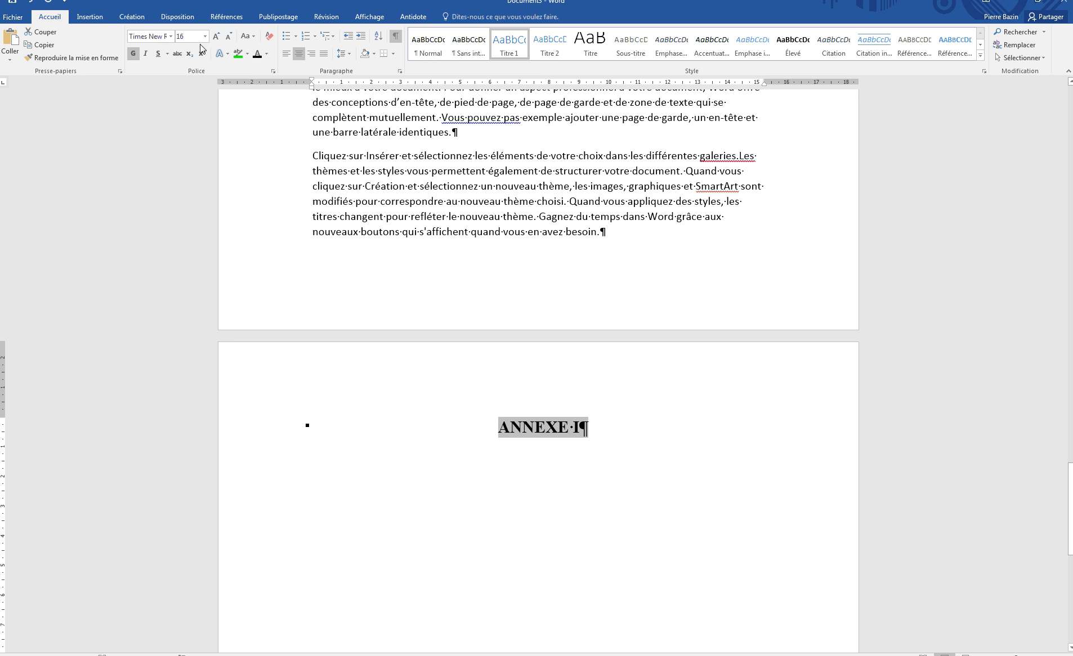
{"action": "left_click", "coordinate": [205, 36]}
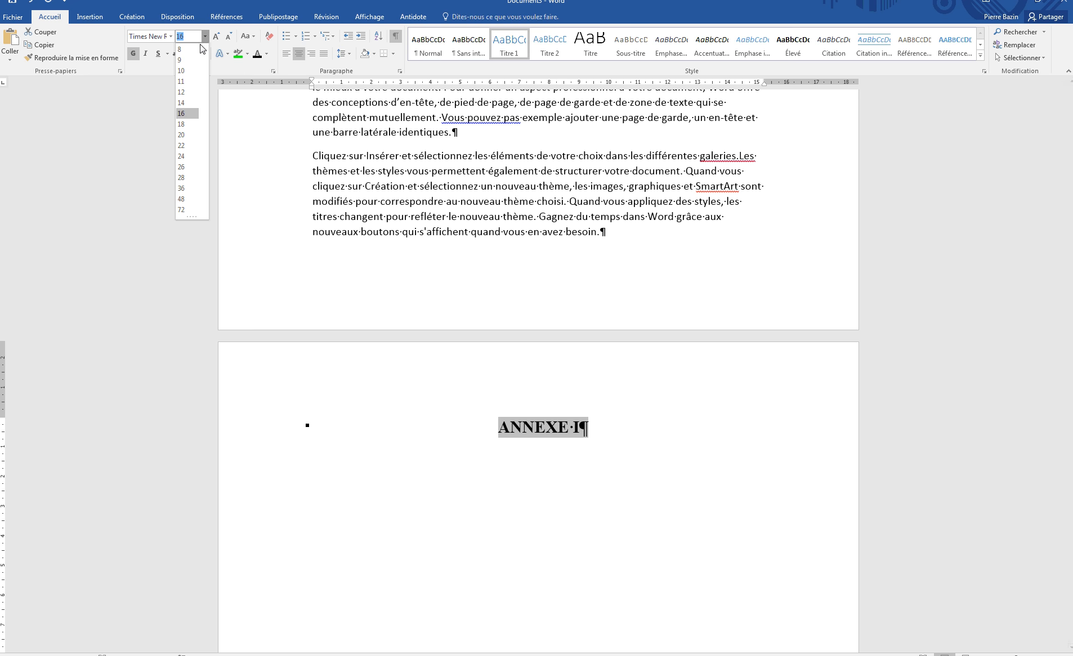
{"action": "left_click", "coordinate": [189, 93]}
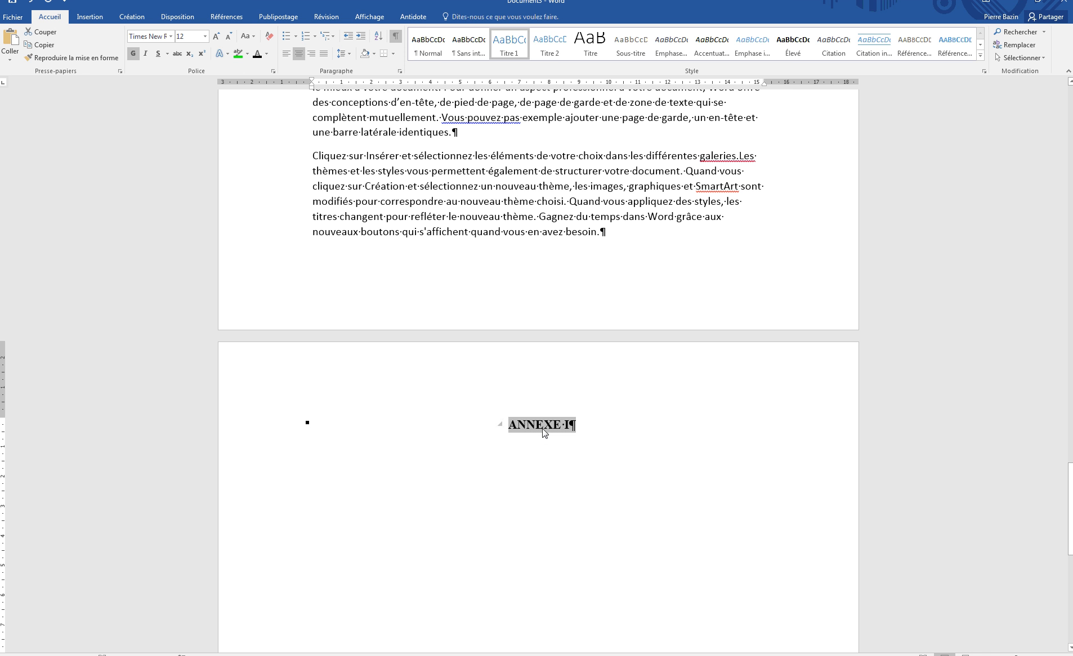
Update the entire table of contents to include the ANNEXE I title.
{"action": "scroll", "coordinate": [544, 432], "scroll_direction": "up", "scroll_amount": 20}
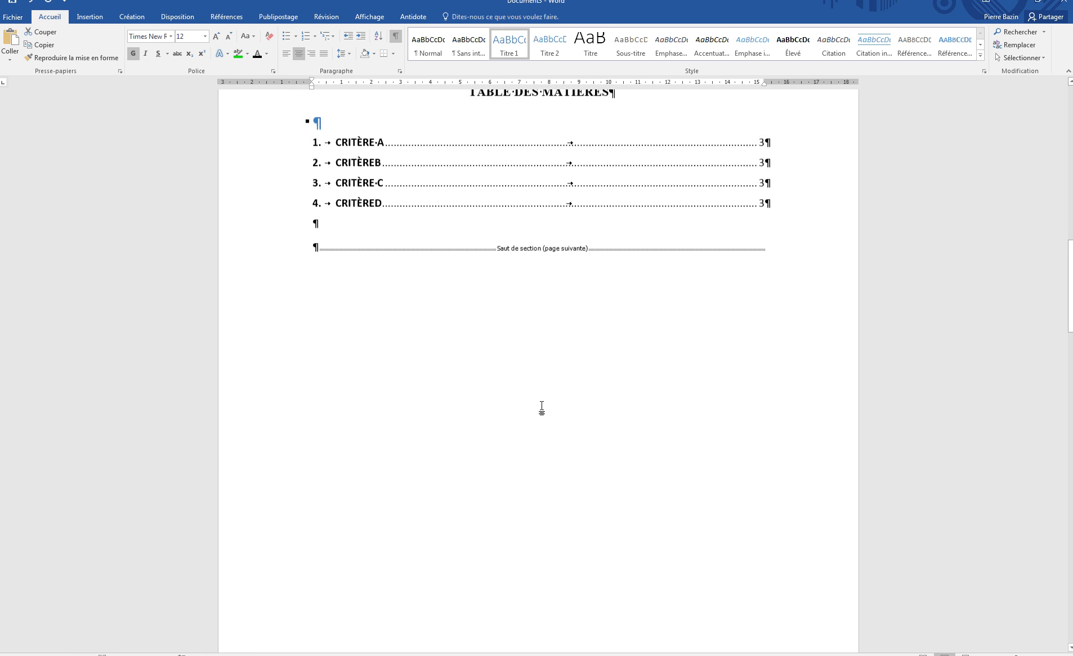
{"action": "left_click", "coordinate": [371, 299]}
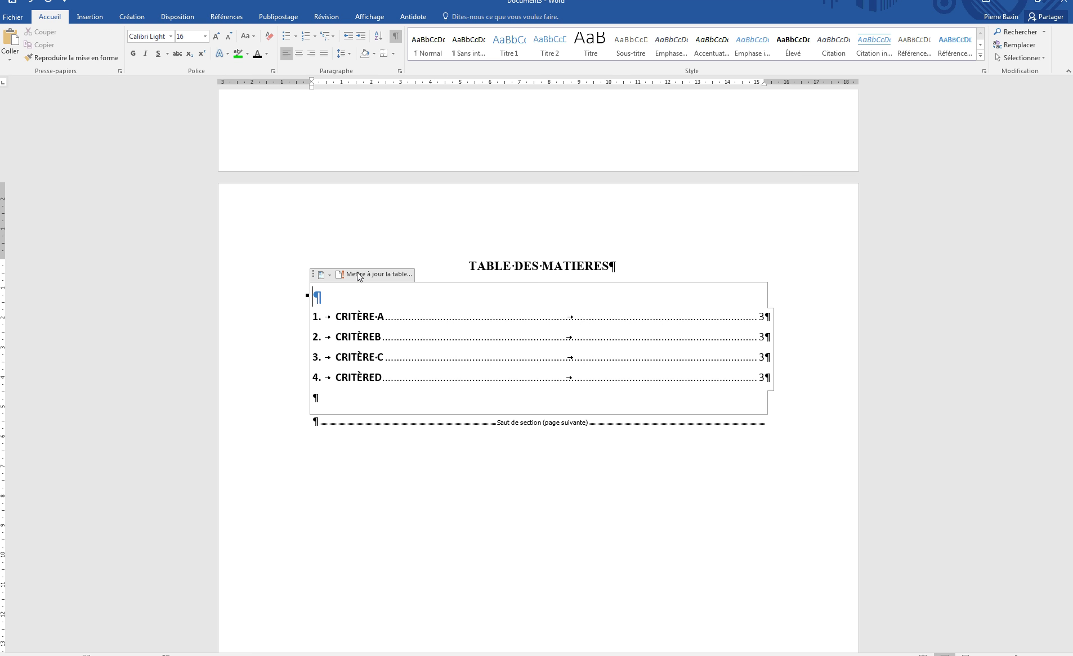
{"action": "left_click", "coordinate": [360, 275]}
{"action": "left_click", "coordinate": [470, 332]}
{"action": "left_click", "coordinate": [546, 349]}
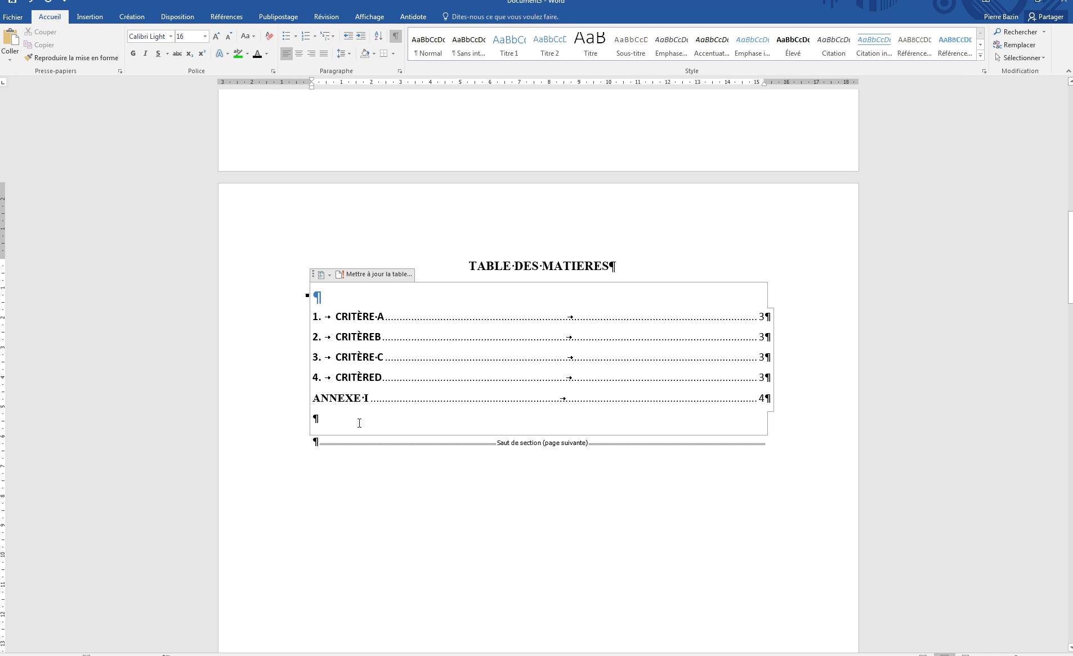
{"action": "scroll", "coordinate": [408, 420], "scroll_direction": "down", "scroll_amount": 20}
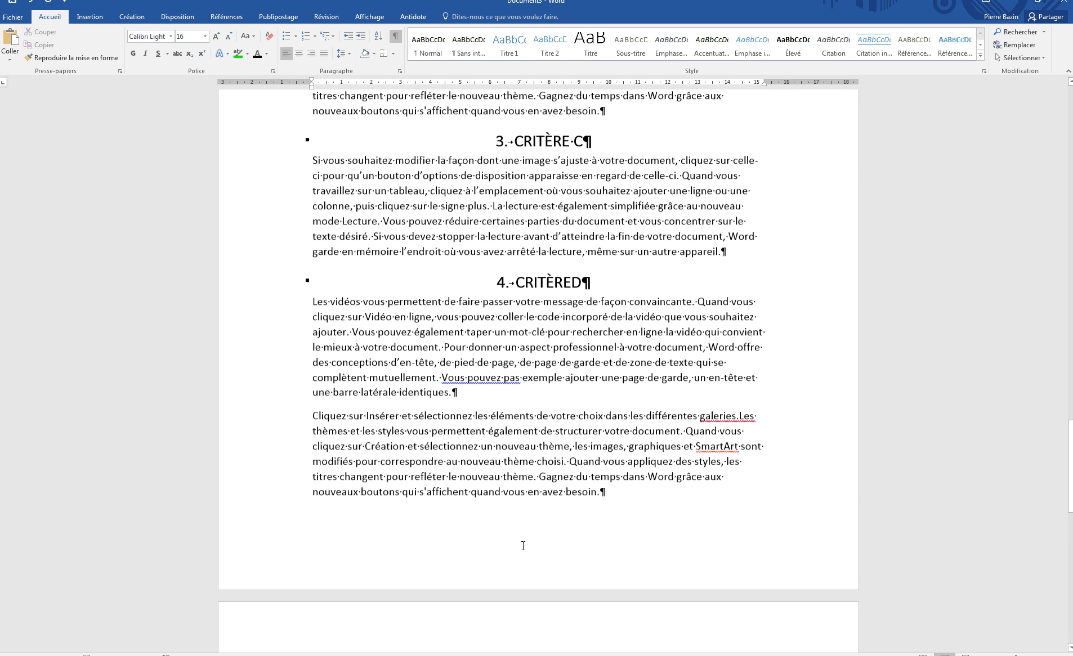
{"action": "scroll", "coordinate": [519, 540], "scroll_direction": "down", "scroll_amount": 1}
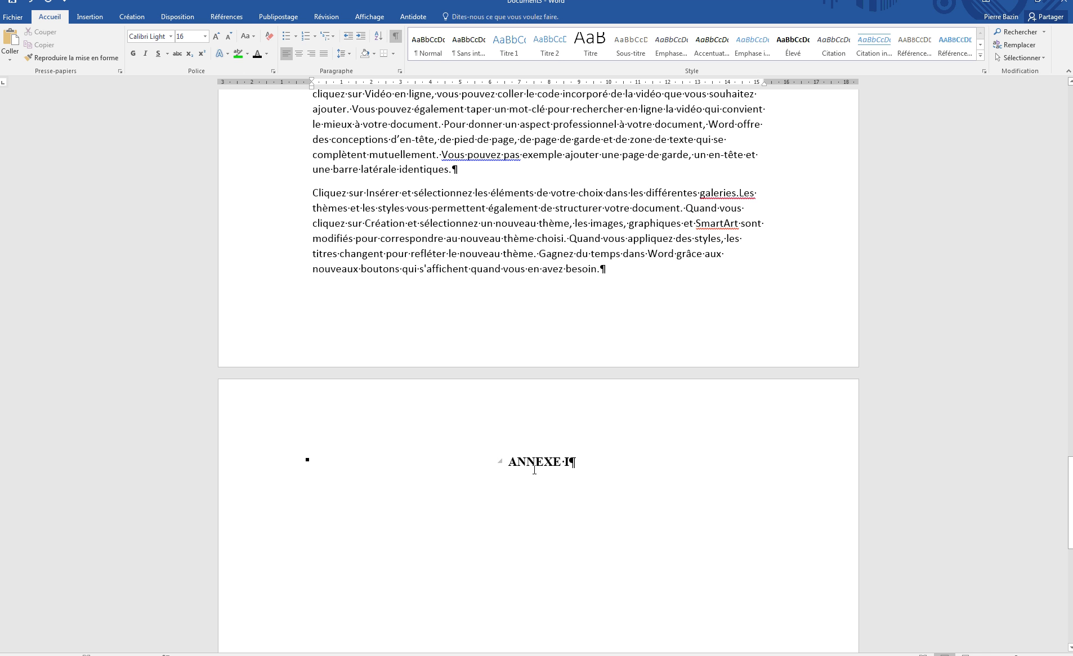
{"action": "scroll", "coordinate": [534, 470], "scroll_direction": "up", "scroll_amount": 20}
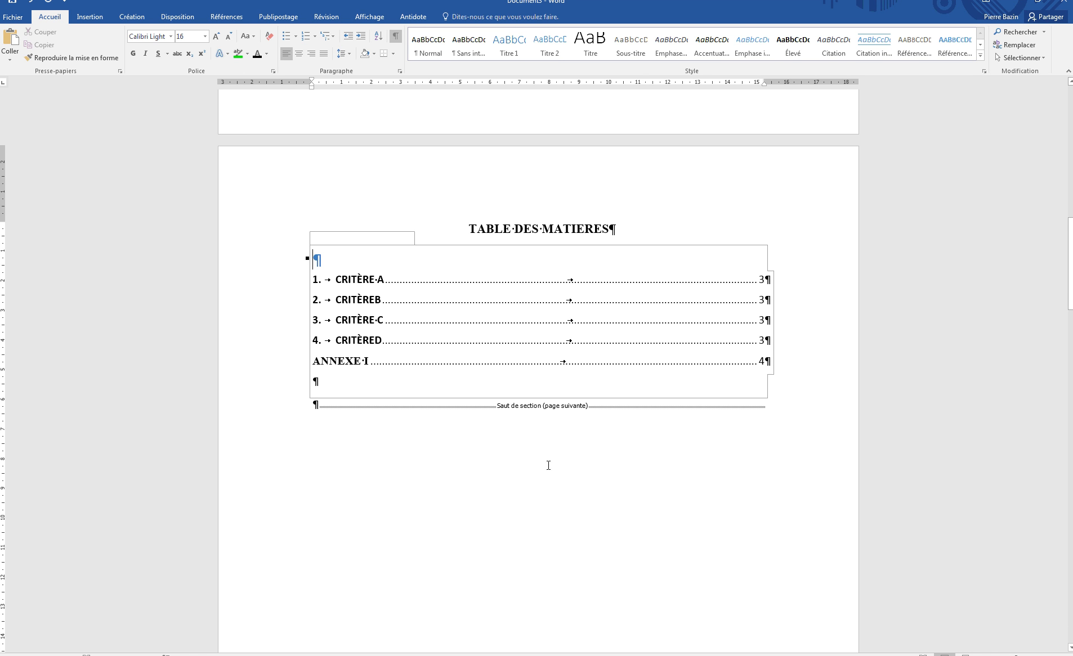
{"action": "scroll", "coordinate": [556, 378], "scroll_direction": "down", "scroll_amount": 3}
{"action": "scroll", "coordinate": [555, 382], "scroll_direction": "up", "scroll_amount": 12}
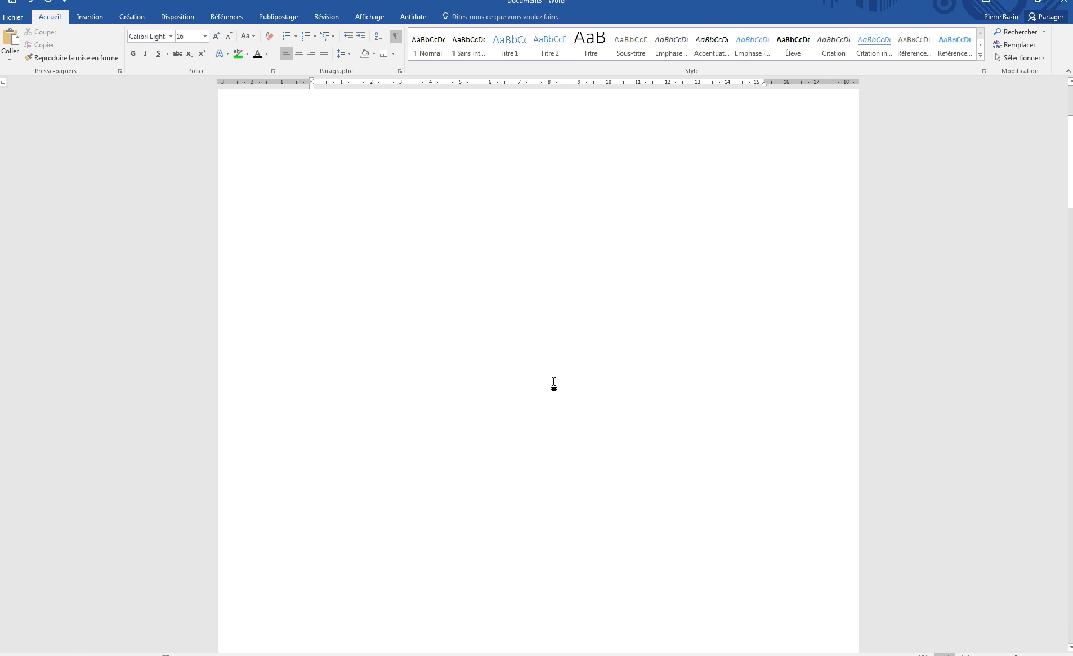
Insert a page number at the top of the page in the title page's header, using the Numéro normal 3 layout.
{"action": "scroll", "coordinate": [554, 384], "scroll_direction": "up", "scroll_amount": 3}
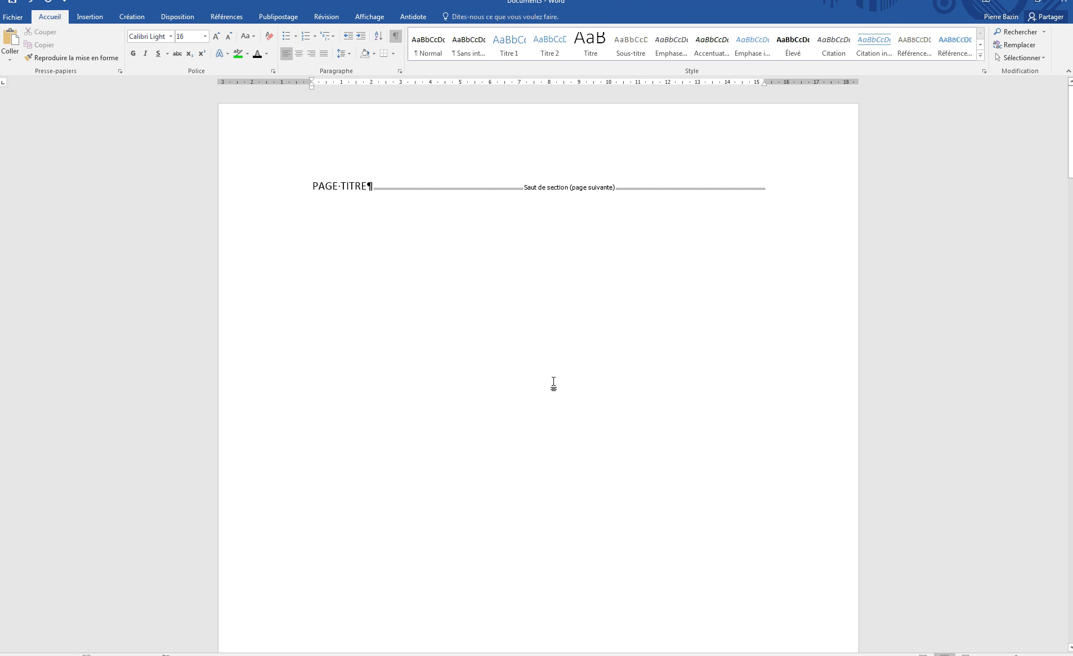
{"action": "double_click", "coordinate": [803, 136]}
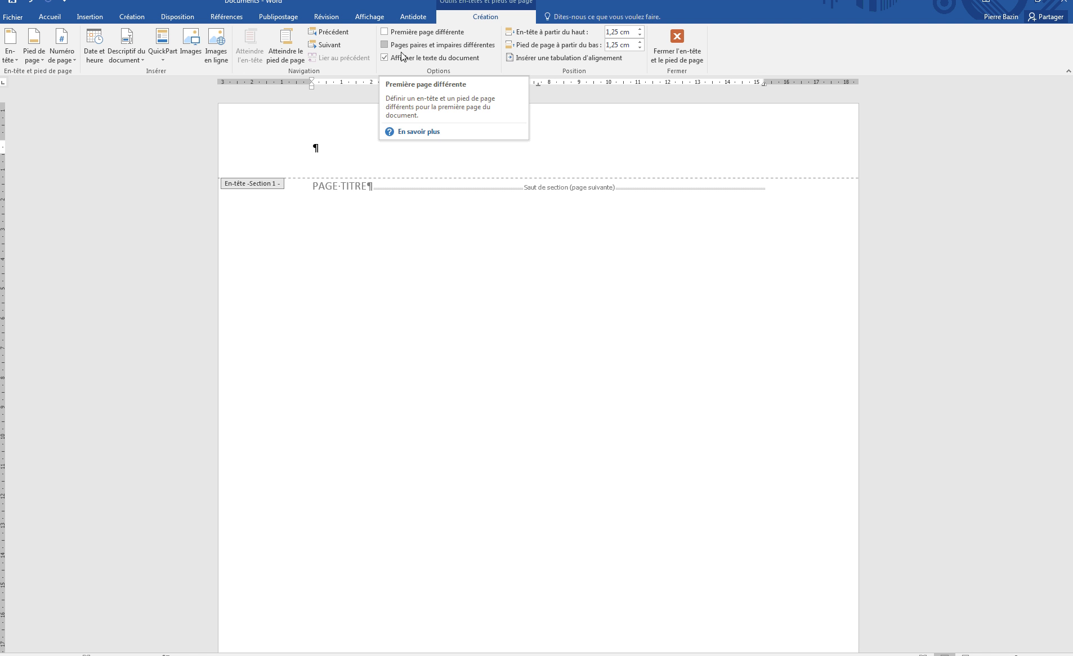
{"action": "left_click", "coordinate": [71, 62]}
{"action": "mouse_move", "coordinate": [103, 71]}
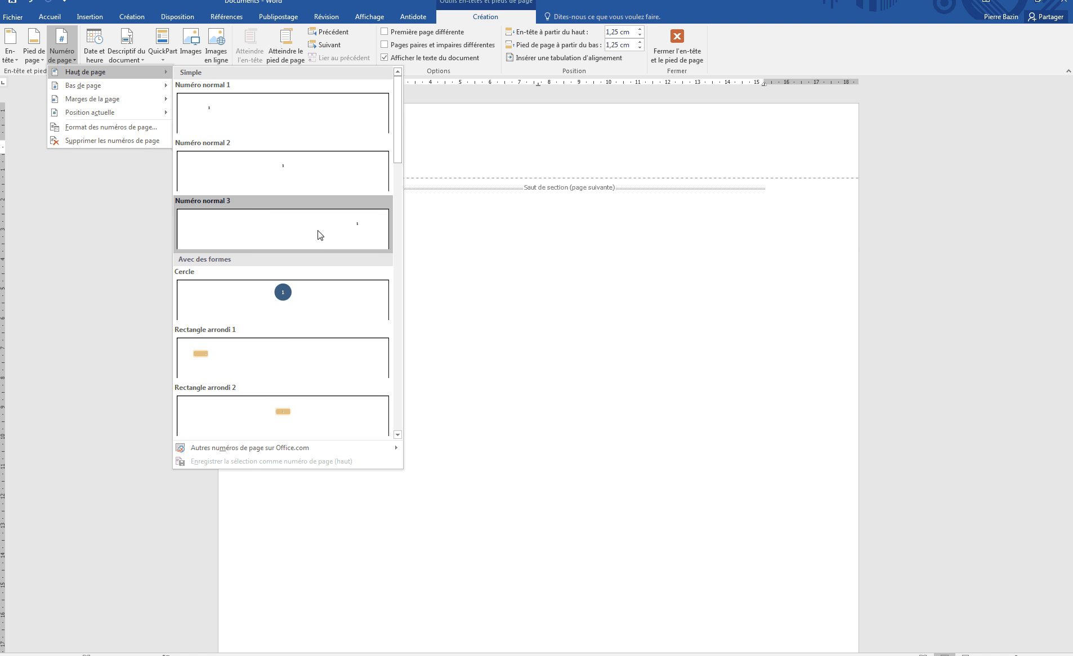
{"action": "left_click", "coordinate": [360, 231]}
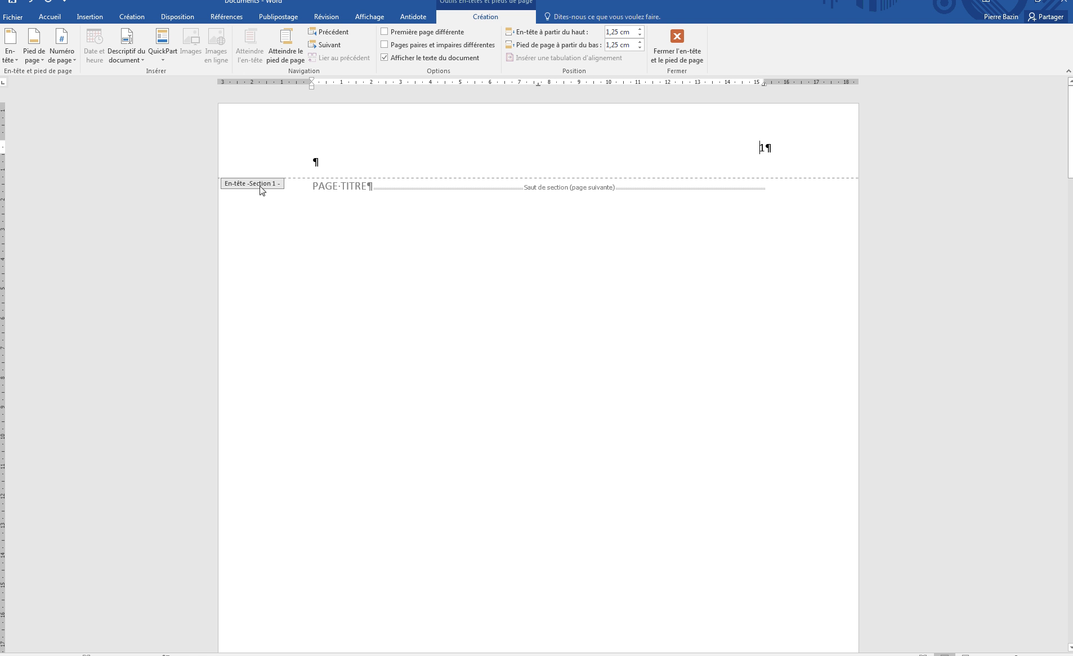
Enable Première page différente for the title page's section and close the header.
{"action": "left_click", "coordinate": [384, 33]}
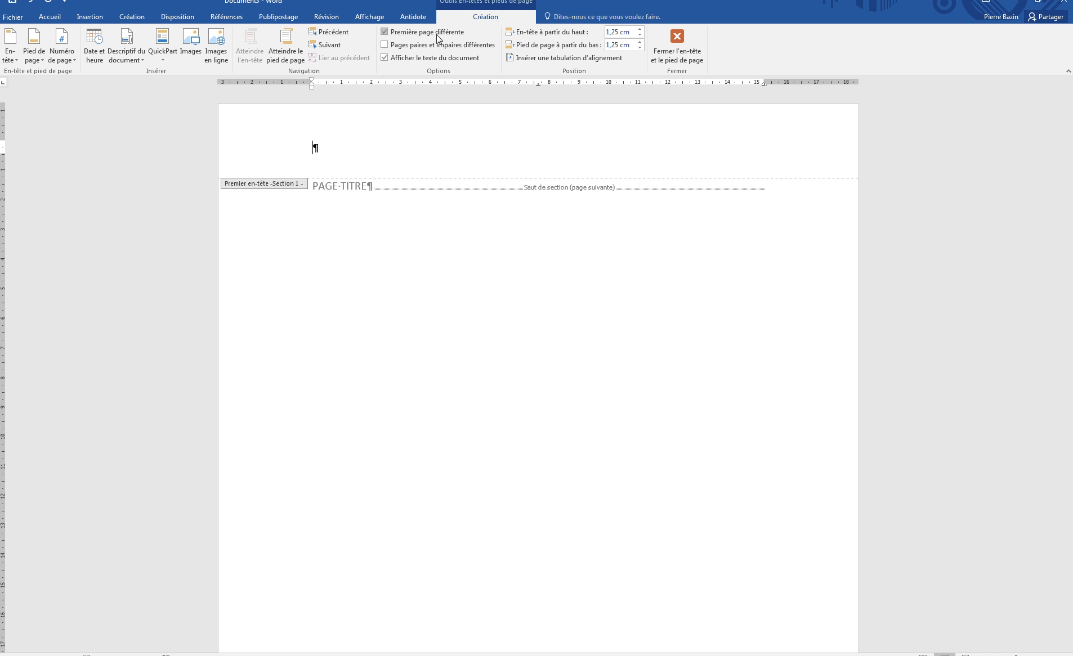
{"action": "left_click", "coordinate": [680, 50]}
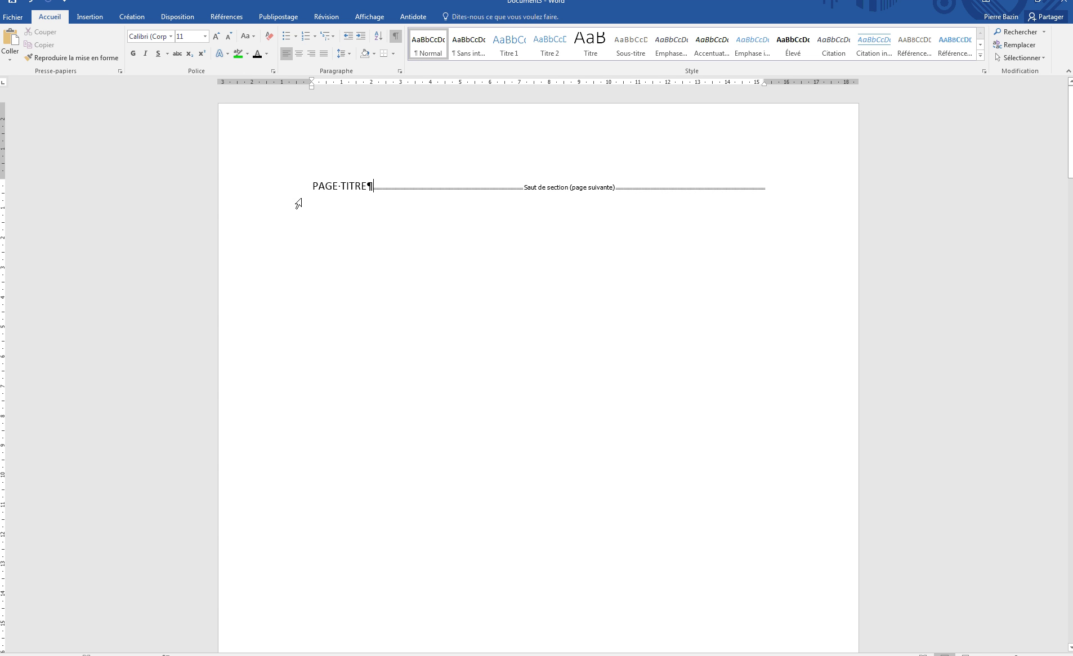
{"action": "scroll", "coordinate": [472, 304], "scroll_direction": "down", "scroll_amount": 15}
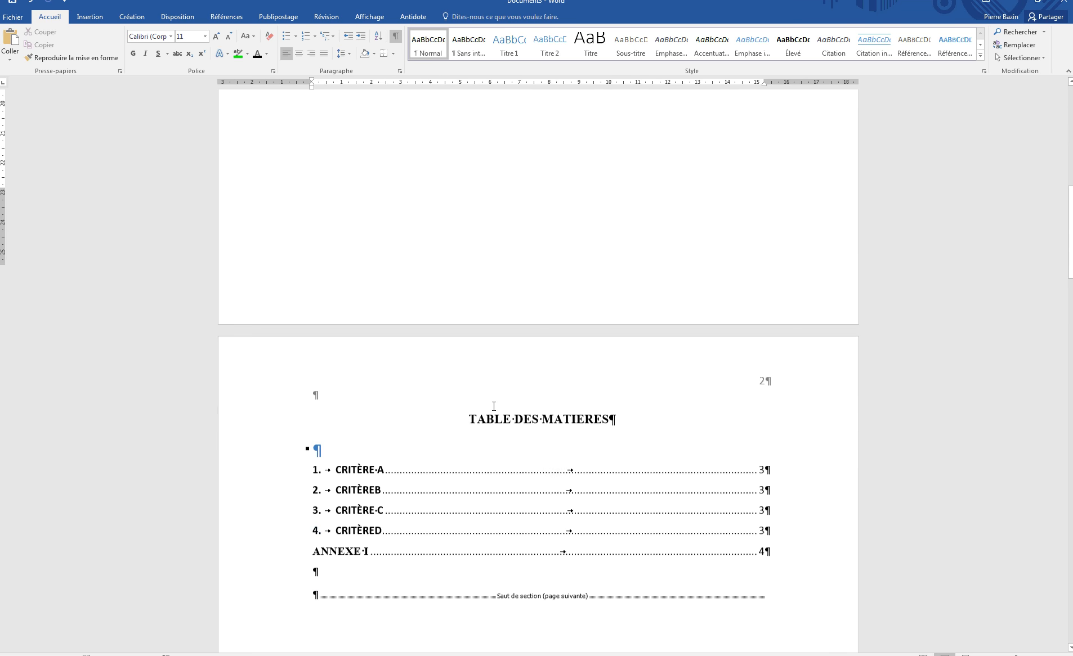
{"action": "scroll", "coordinate": [535, 304], "scroll_direction": "up", "scroll_amount": 10}
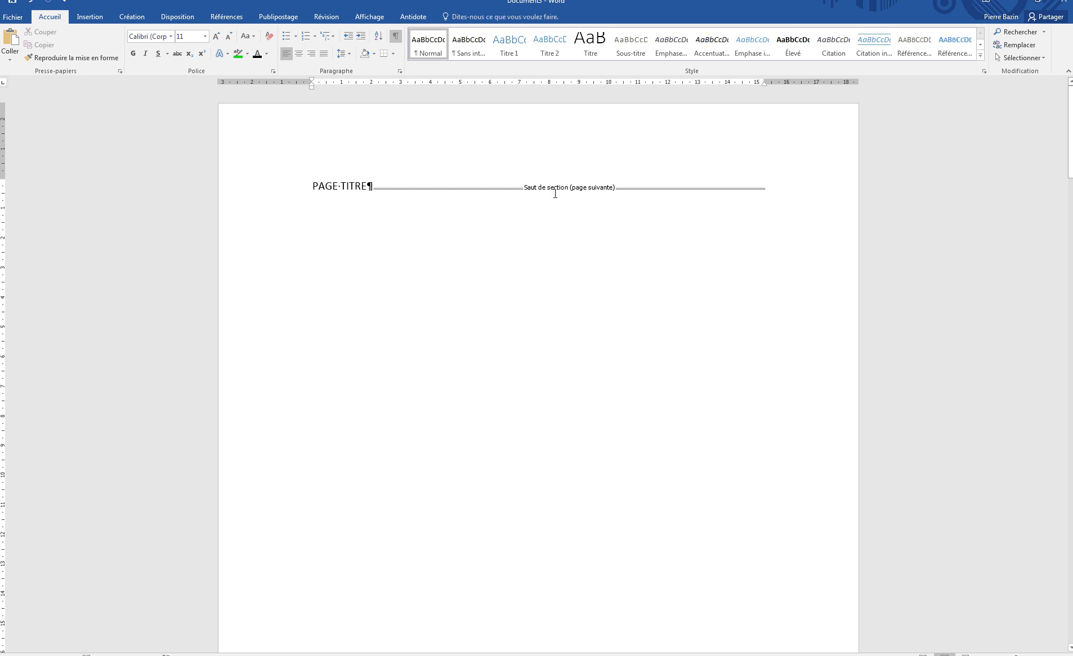
Enable Première page différente in the header of the TABLE DES MATIERES section and close the header.
{"action": "scroll", "coordinate": [574, 200], "scroll_direction": "down", "scroll_amount": 12}
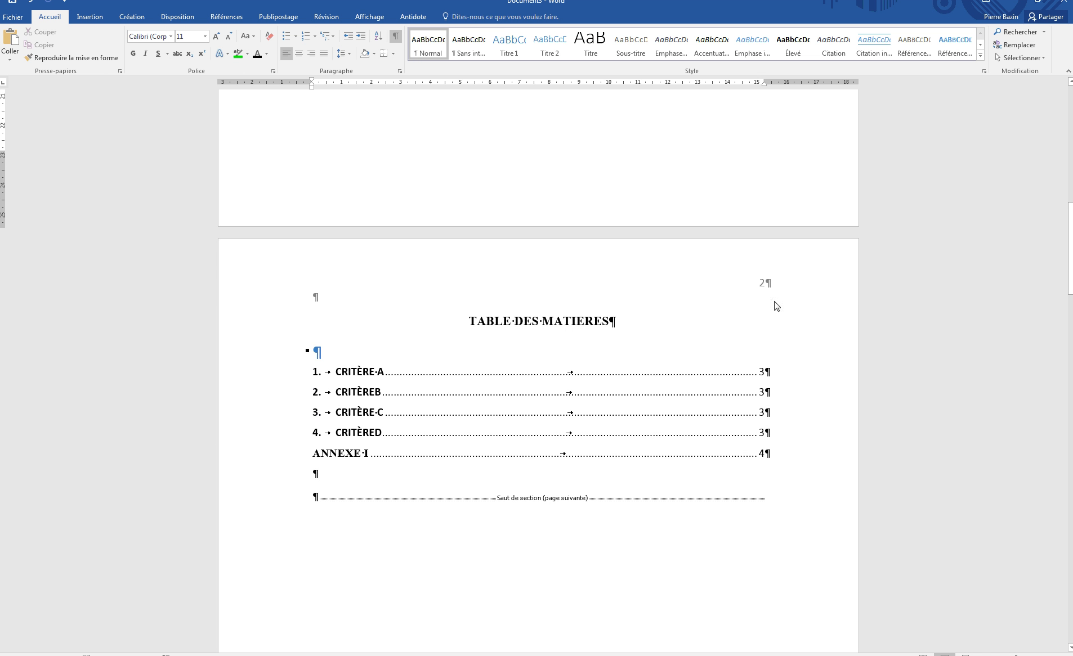
{"action": "double_click", "coordinate": [746, 277]}
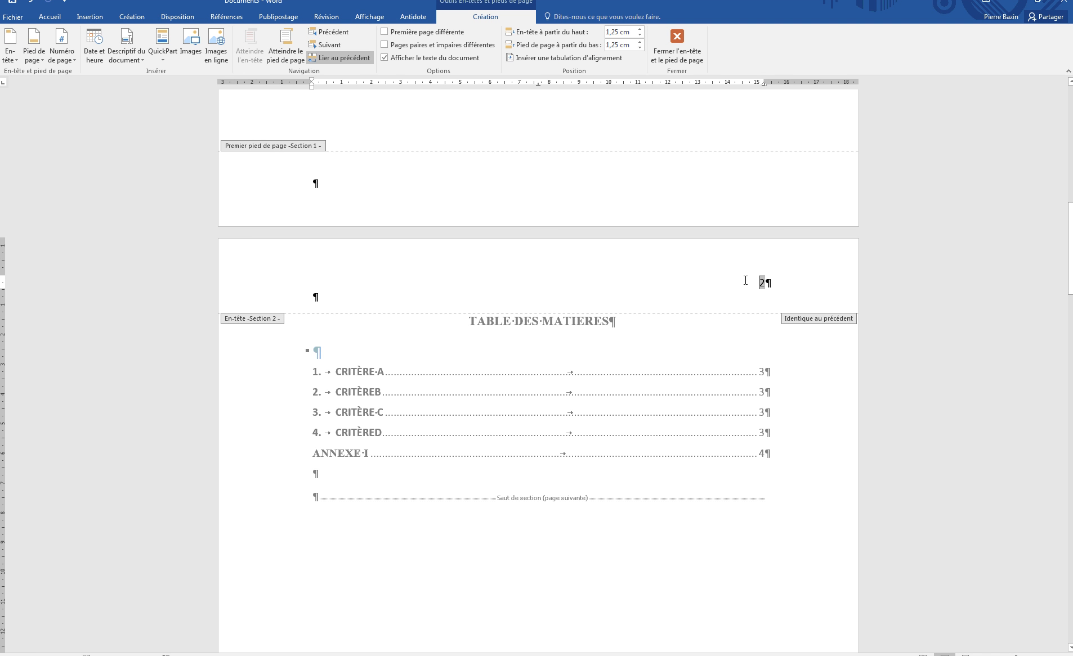
{"action": "left_click", "coordinate": [385, 32]}
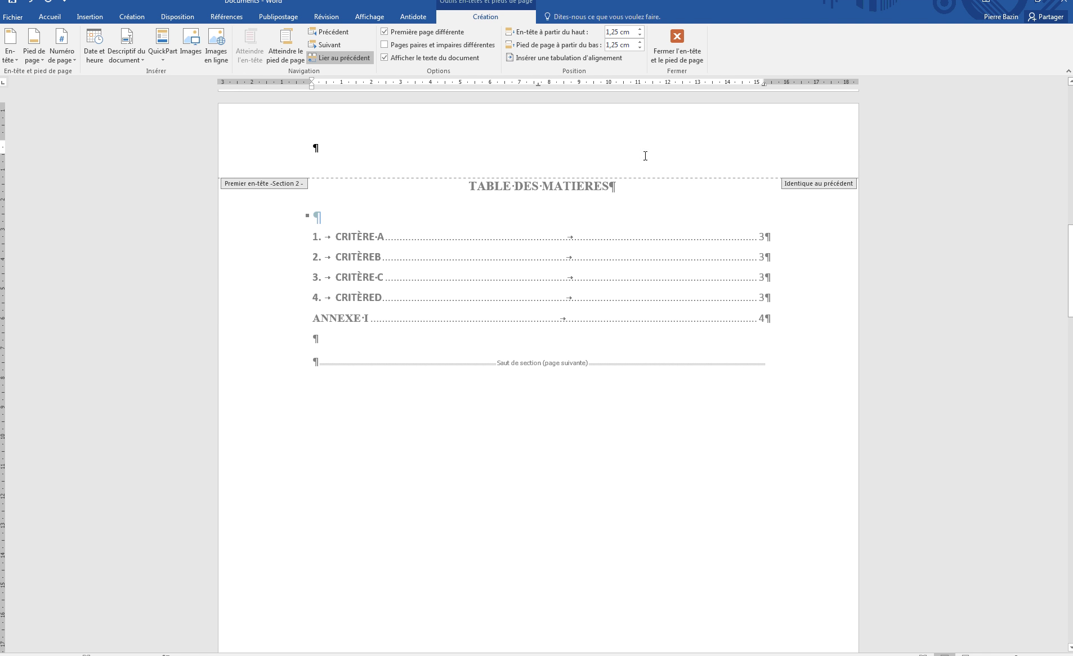
{"action": "left_click", "coordinate": [678, 51]}
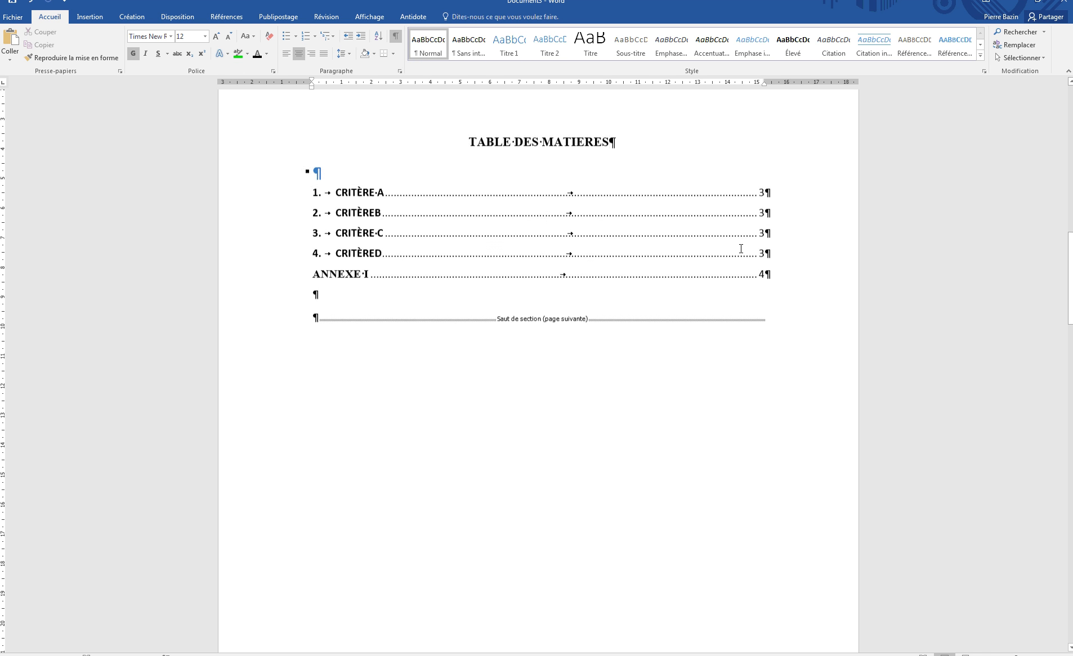
Restart the page numbering at 1 in the section that begins with the CRITÈRE A heading.
{"action": "scroll", "coordinate": [741, 247], "scroll_direction": "down", "scroll_amount": 10}
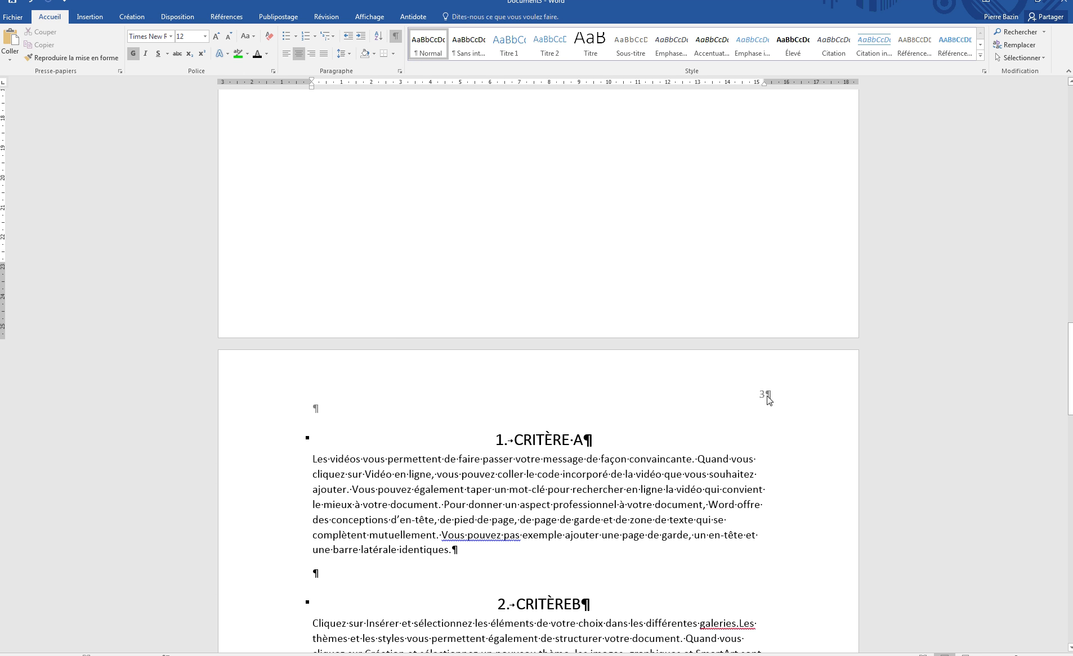
{"action": "double_click", "coordinate": [754, 395]}
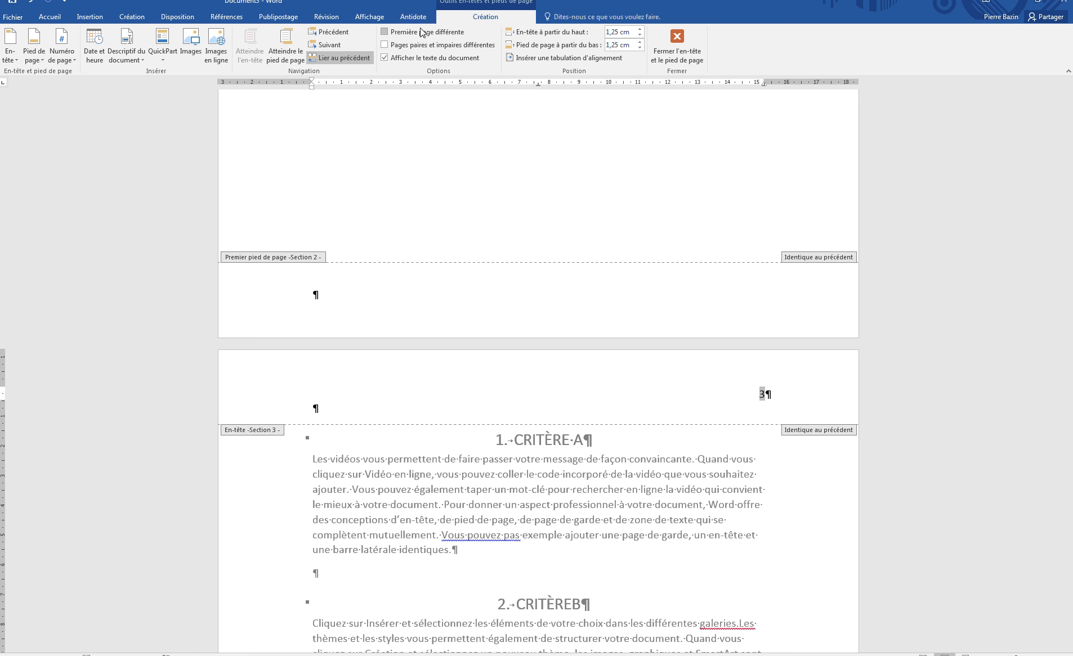
{"action": "left_click", "coordinate": [386, 35]}
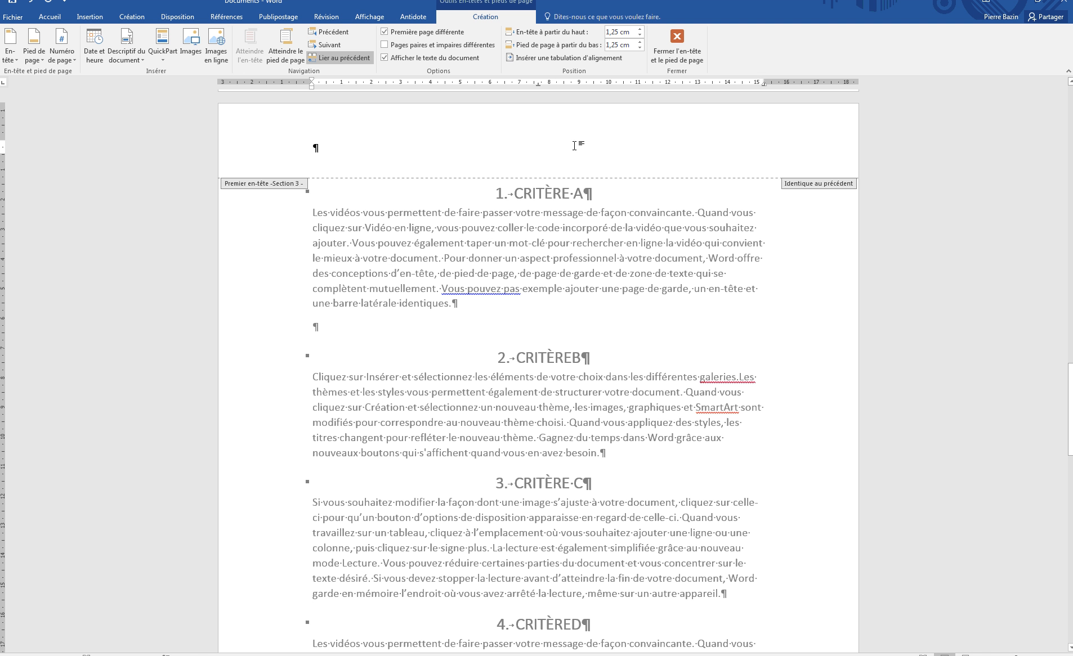
{"action": "left_click", "coordinate": [385, 33]}
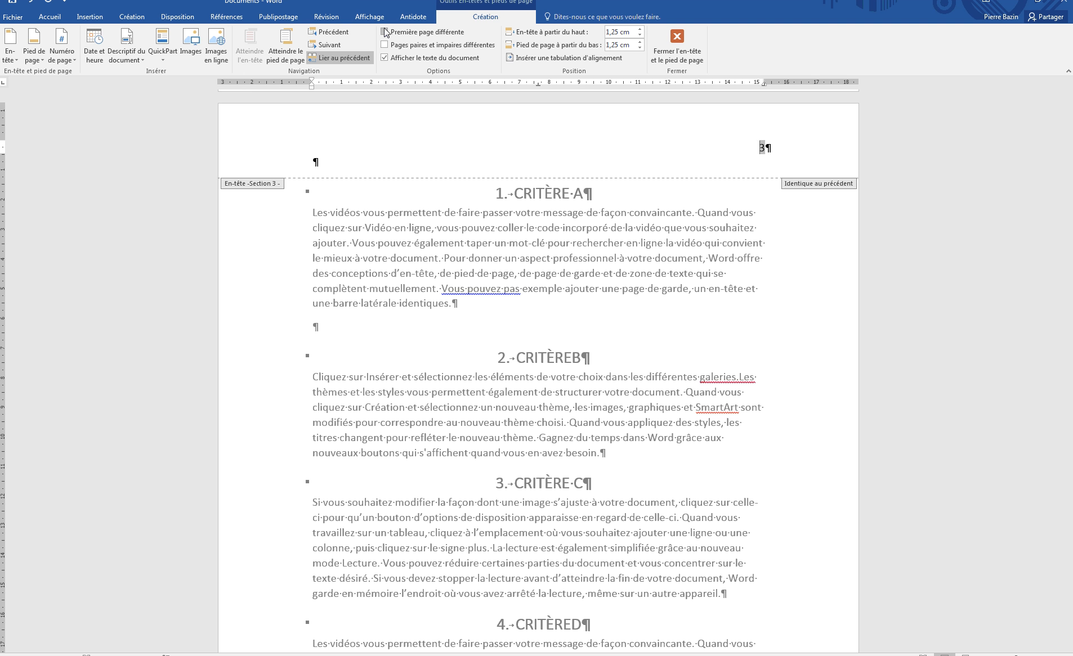
{"action": "triple_click", "coordinate": [762, 149]}
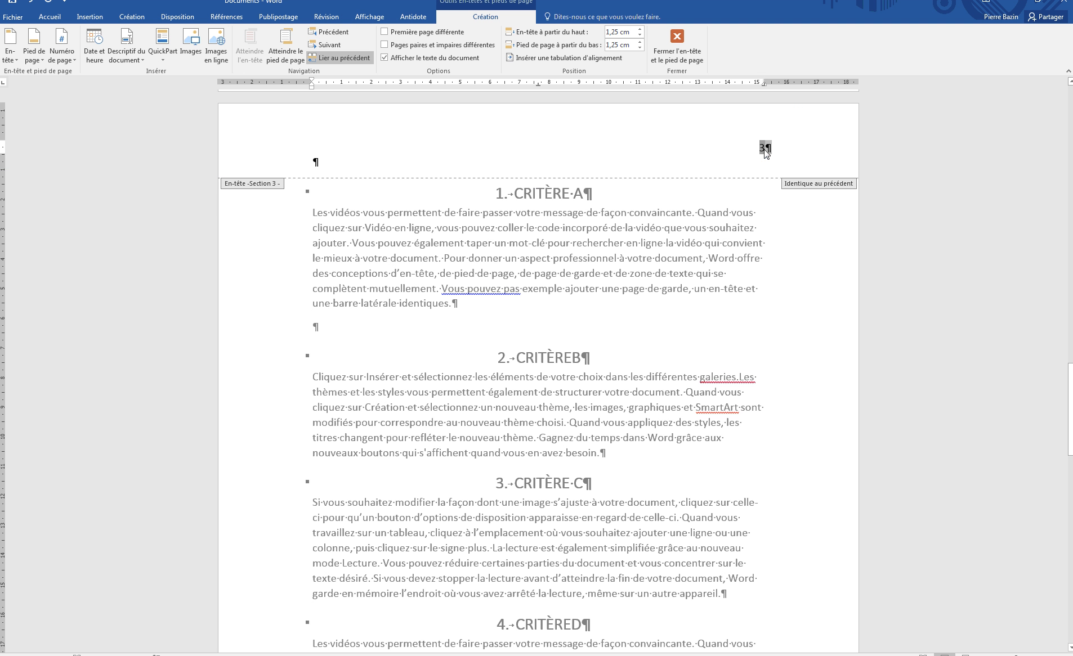
{"action": "right_click", "coordinate": [764, 150]}
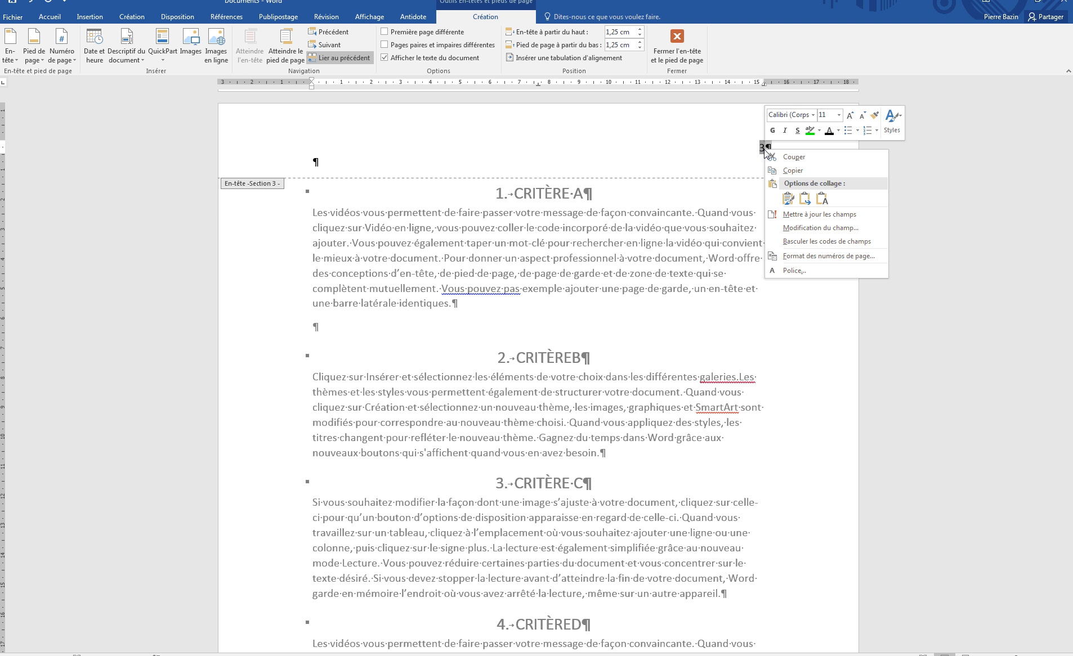
{"action": "left_click", "coordinate": [796, 256]}
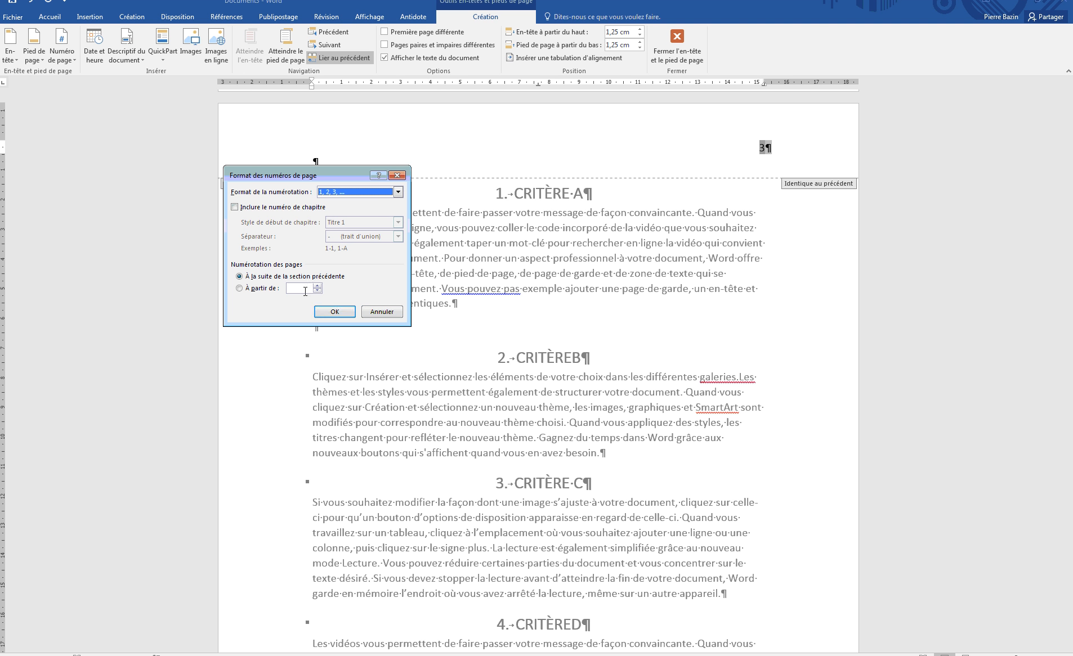
{"action": "left_click", "coordinate": [301, 289]}
{"action": "left_click", "coordinate": [330, 311]}
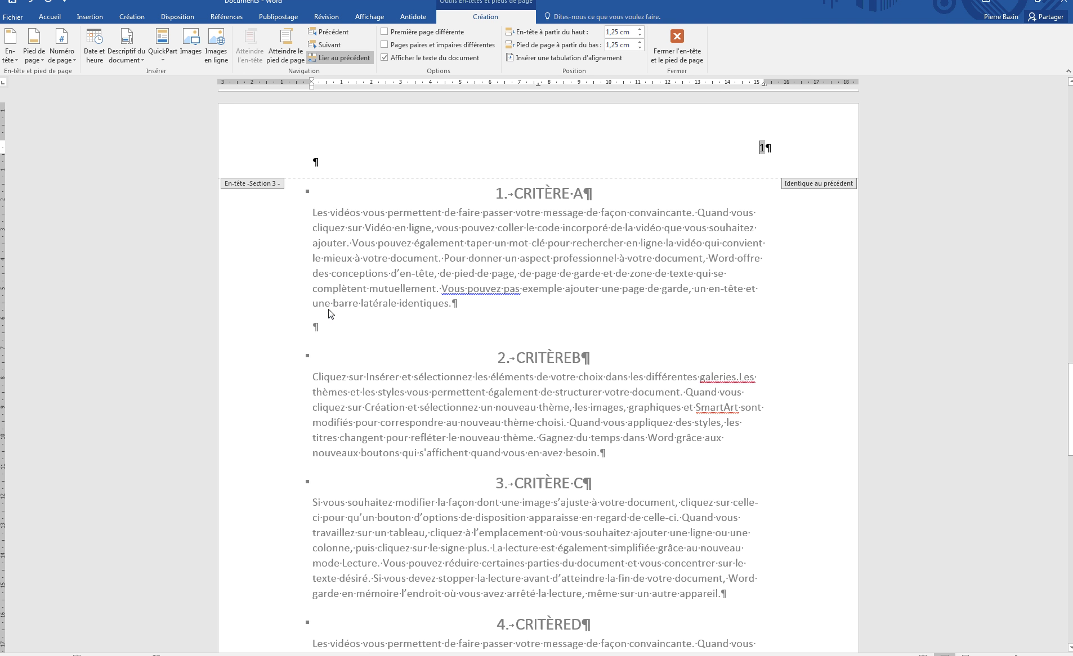
Turn on Première page différente for the CRITÈRE A section and leave the header.
{"action": "left_click", "coordinate": [385, 33]}
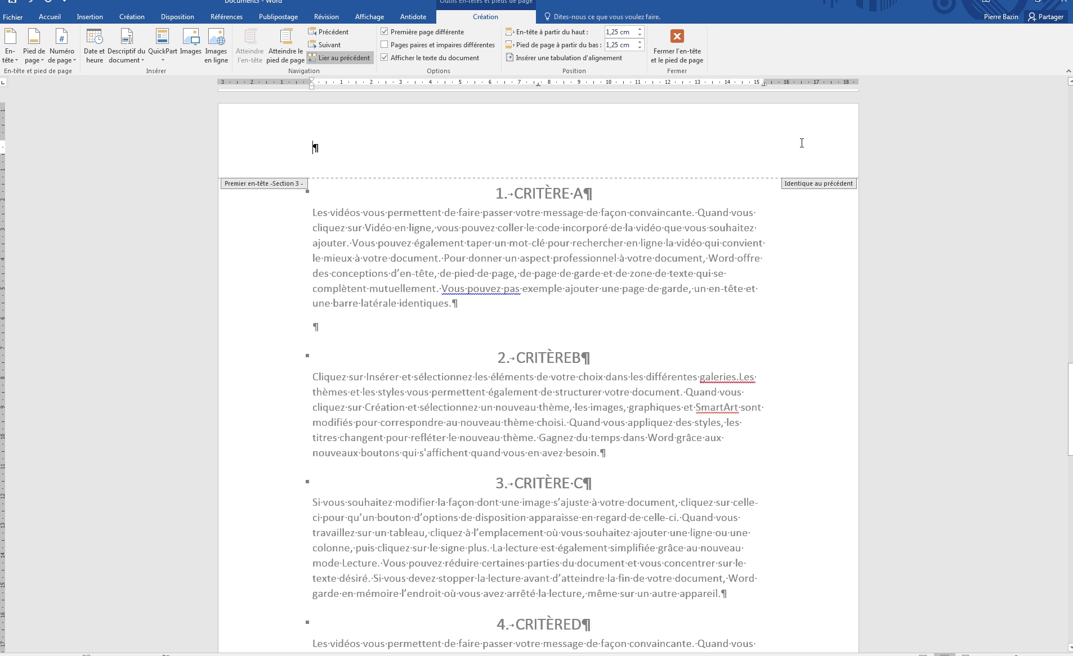
{"action": "left_click", "coordinate": [693, 49]}
{"action": "scroll", "coordinate": [737, 285], "scroll_direction": "down", "scroll_amount": 10}
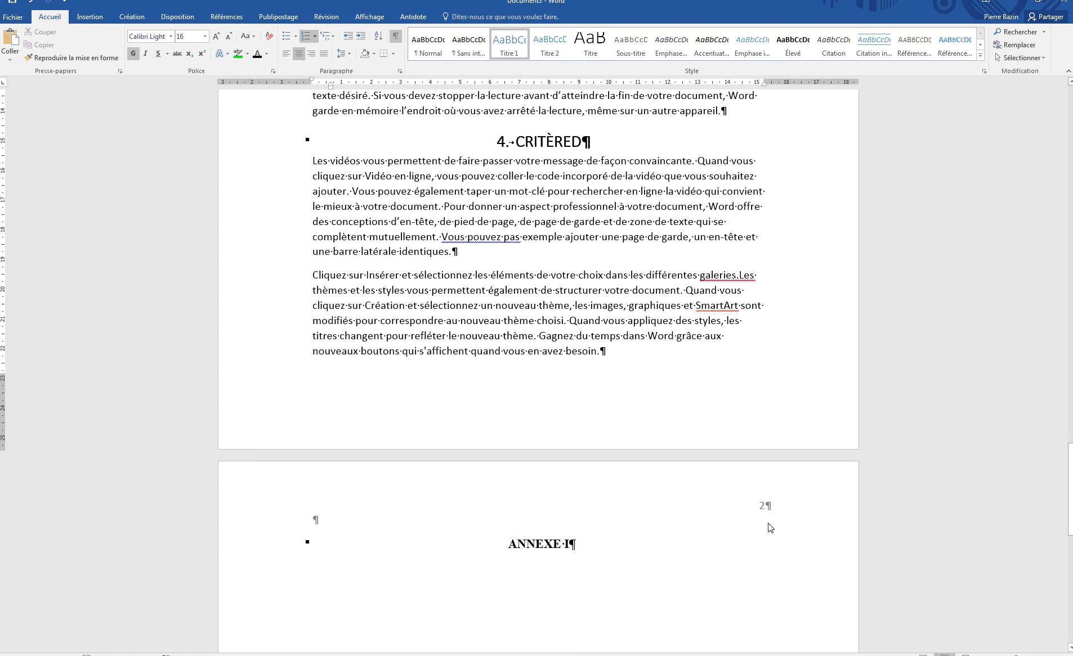
Update the entire table of contents to reflect the restarted page numbering.
{"action": "scroll", "coordinate": [770, 529], "scroll_direction": "up", "scroll_amount": 15}
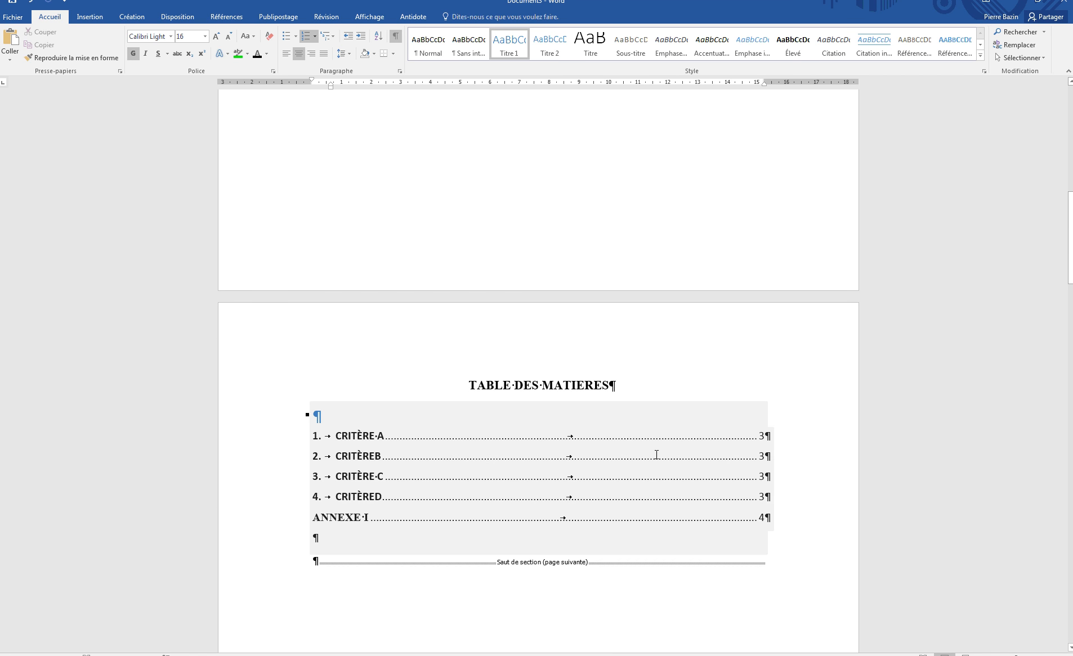
{"action": "left_click", "coordinate": [422, 384]}
{"action": "left_click", "coordinate": [415, 436]}
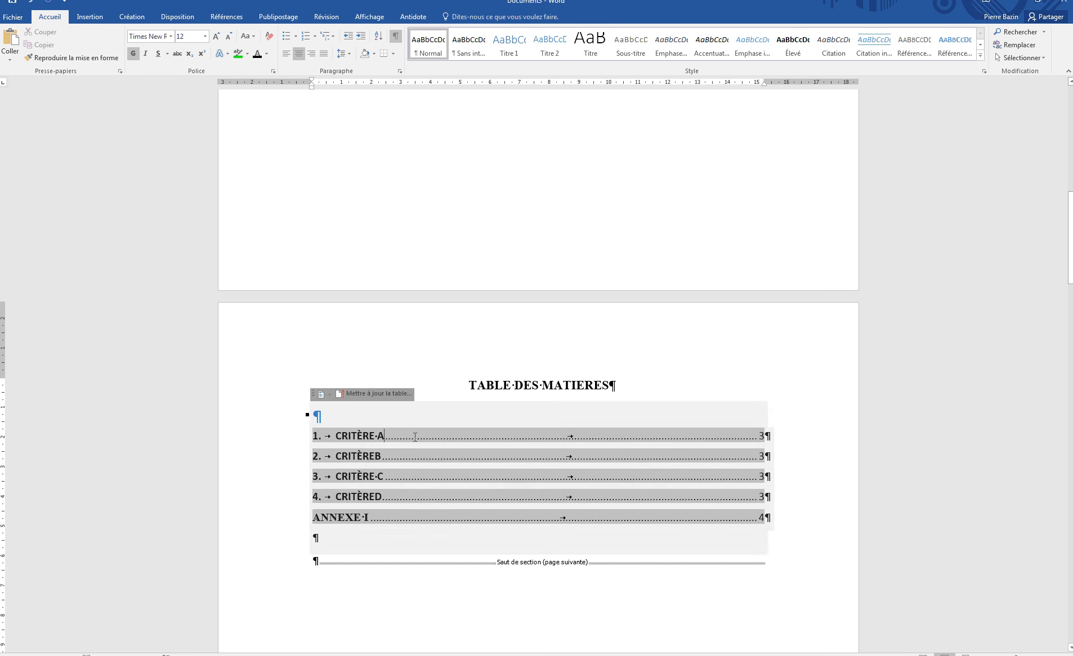
{"action": "left_click", "coordinate": [349, 396]}
{"action": "left_click", "coordinate": [473, 332]}
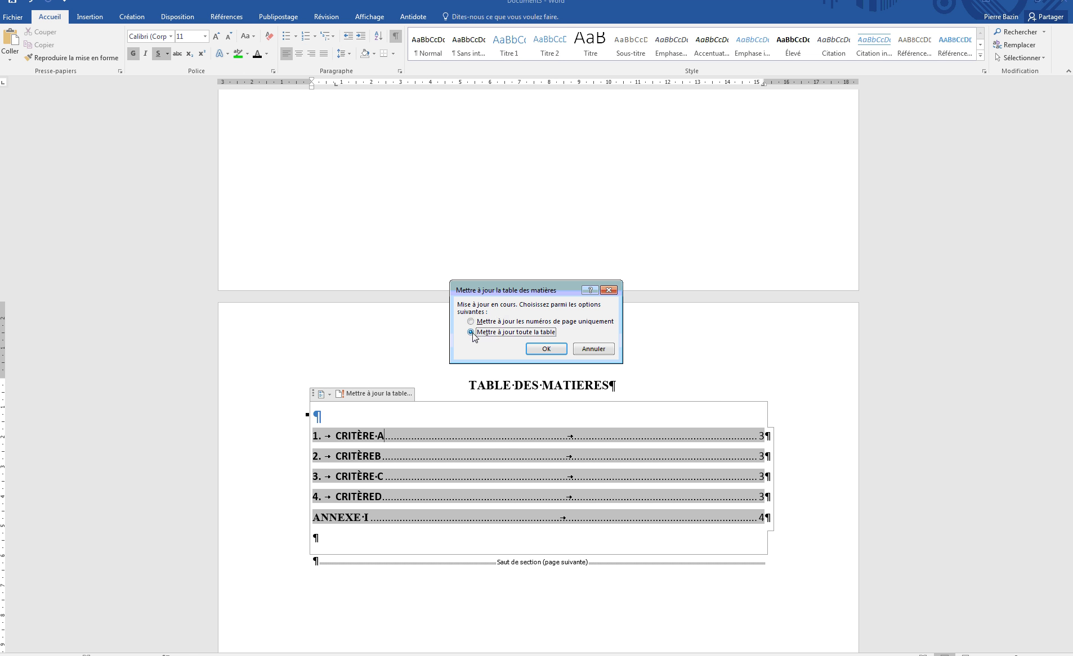
{"action": "left_click", "coordinate": [570, 351]}
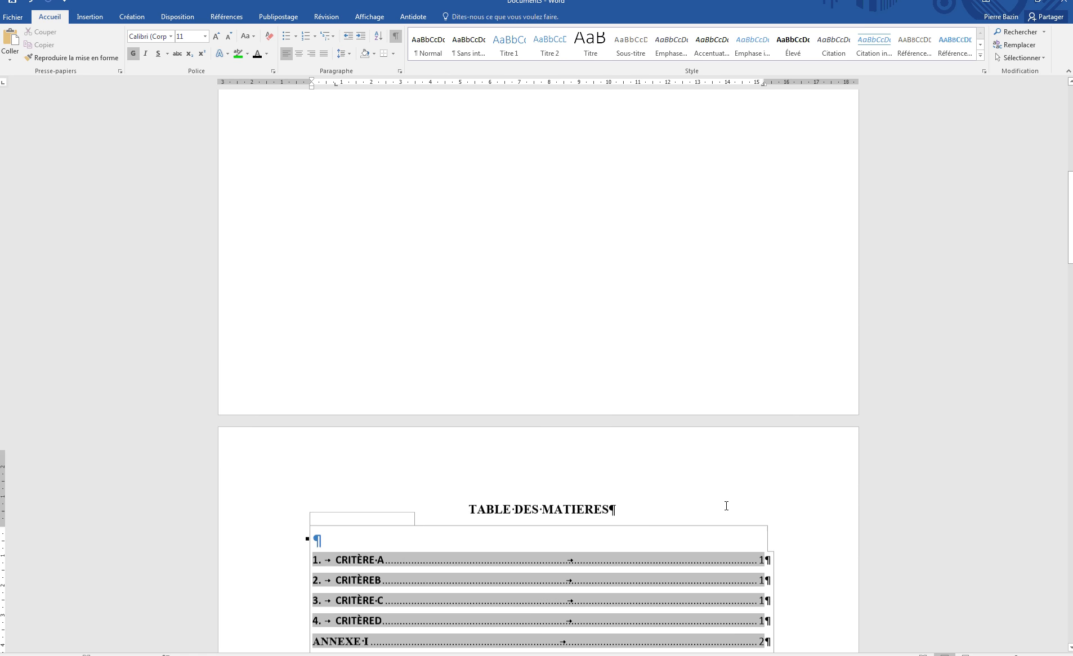
Insert a page break at the end of the paragraph under the CRITÈRE C heading.
{"action": "scroll", "coordinate": [726, 507], "scroll_direction": "down", "scroll_amount": 10}
{"action": "scroll", "coordinate": [698, 534], "scroll_direction": "down", "scroll_amount": 5}
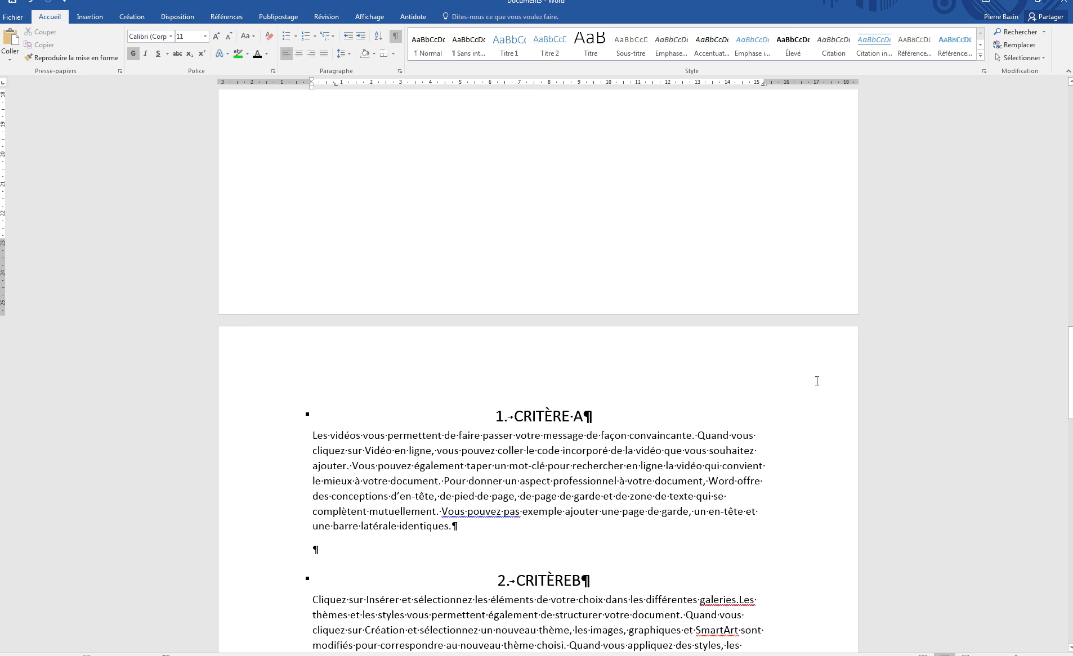
{"action": "scroll", "coordinate": [679, 545], "scroll_direction": "down", "scroll_amount": 11}
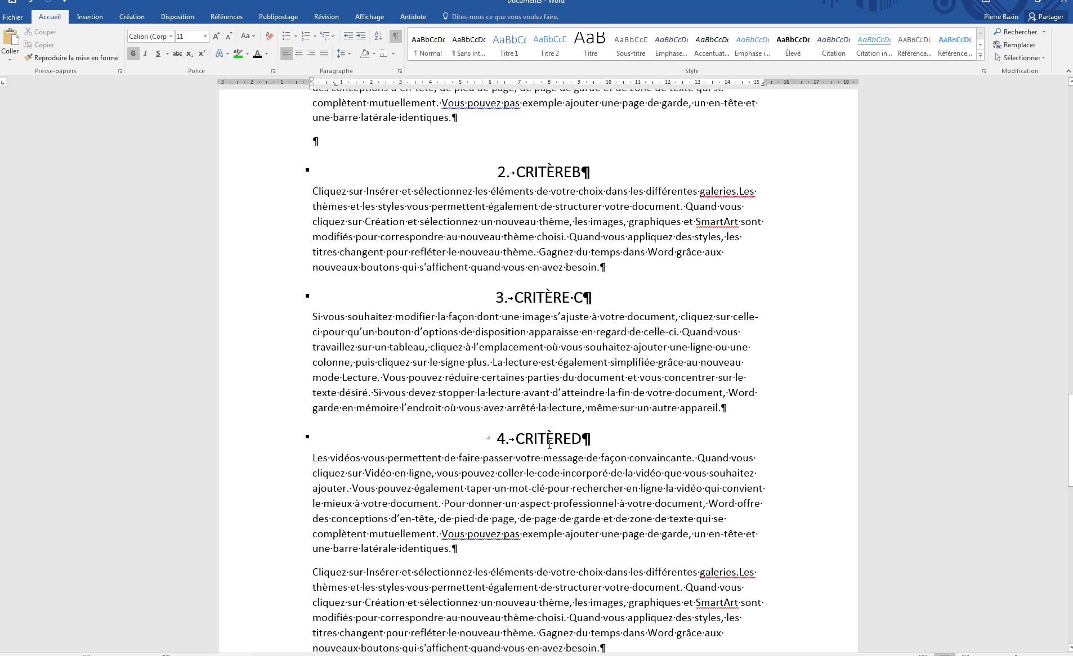
{"action": "left_click", "coordinate": [730, 406]}
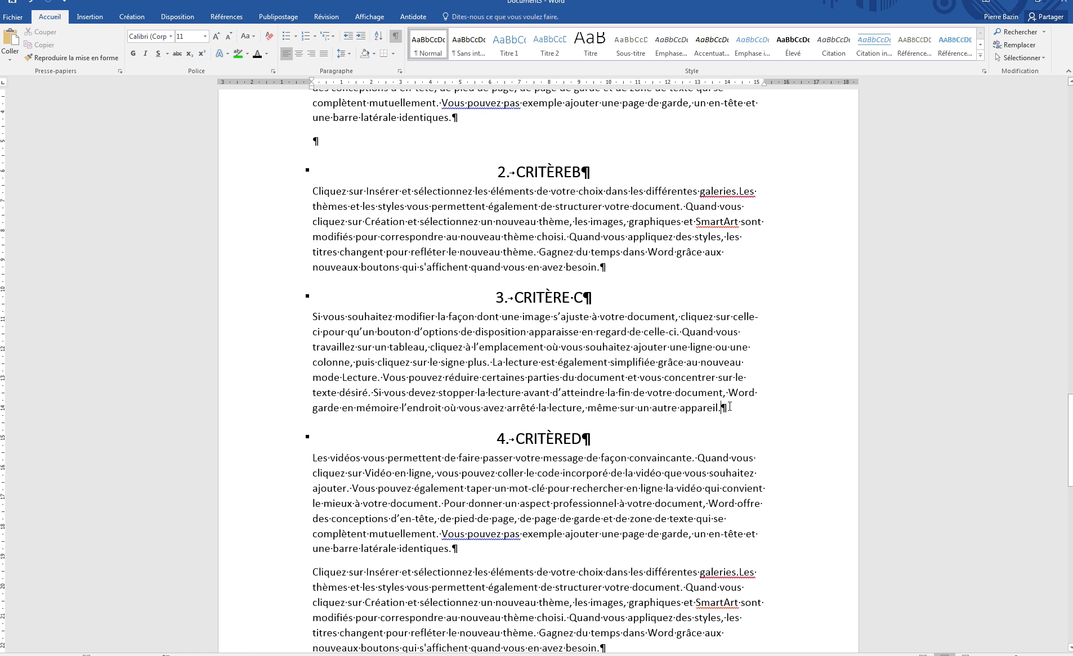
{"action": "key", "text": "ctrl+Return"}
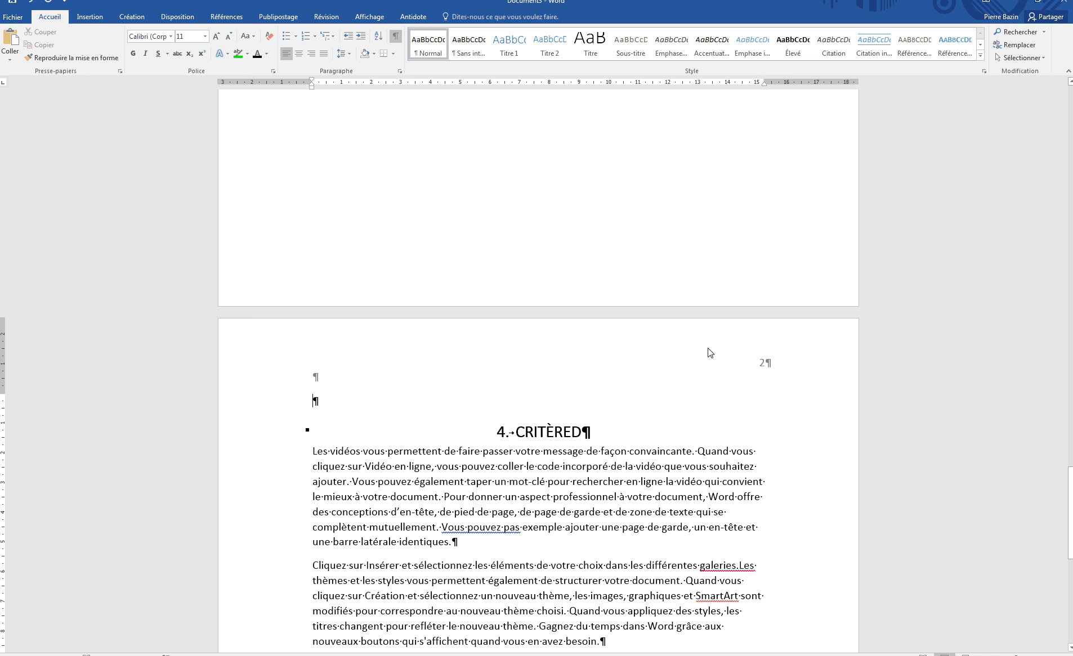
Draw a rectangle about 2.07 cm high and 1.27 cm wide to the right of the CRITÈRED heading and fill it with white.
{"action": "left_click", "coordinate": [90, 18]}
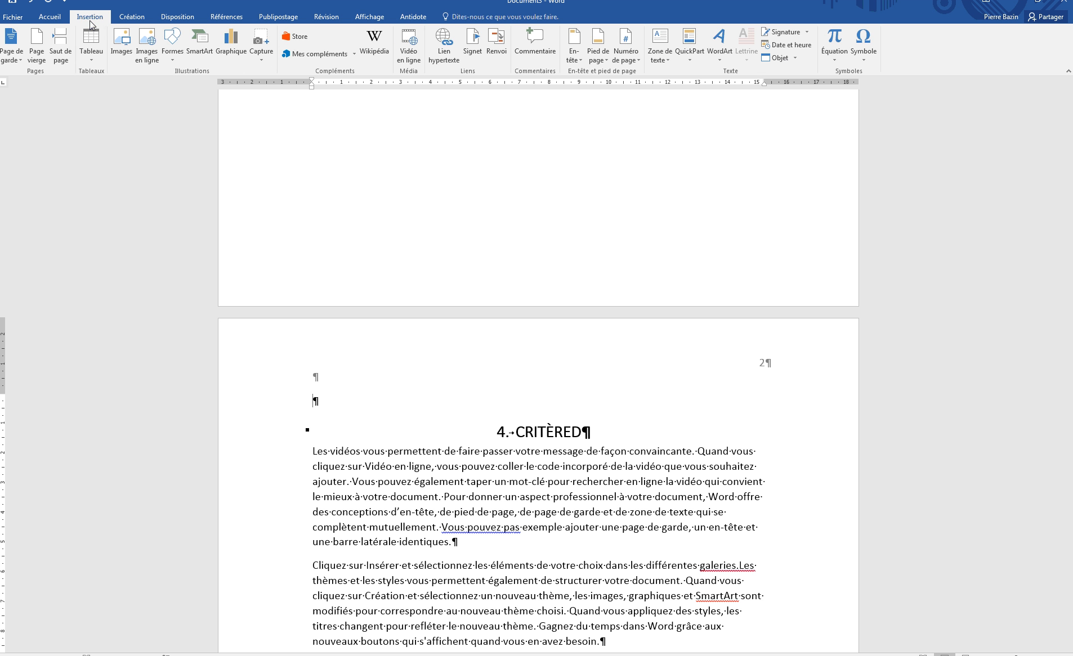
{"action": "left_click", "coordinate": [170, 48]}
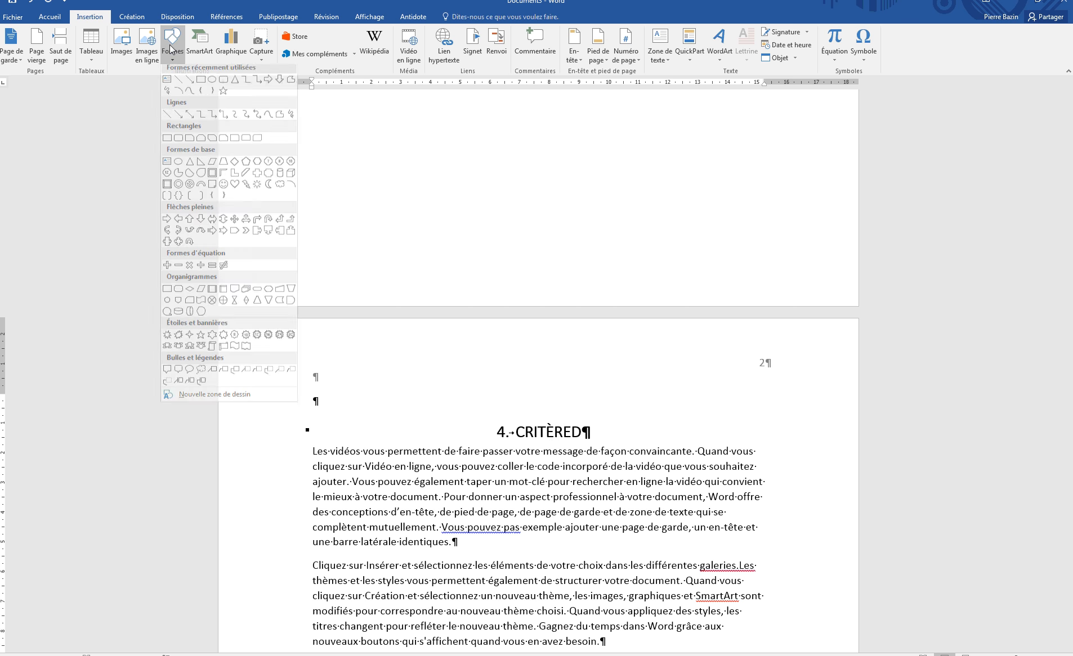
{"action": "left_click", "coordinate": [202, 84]}
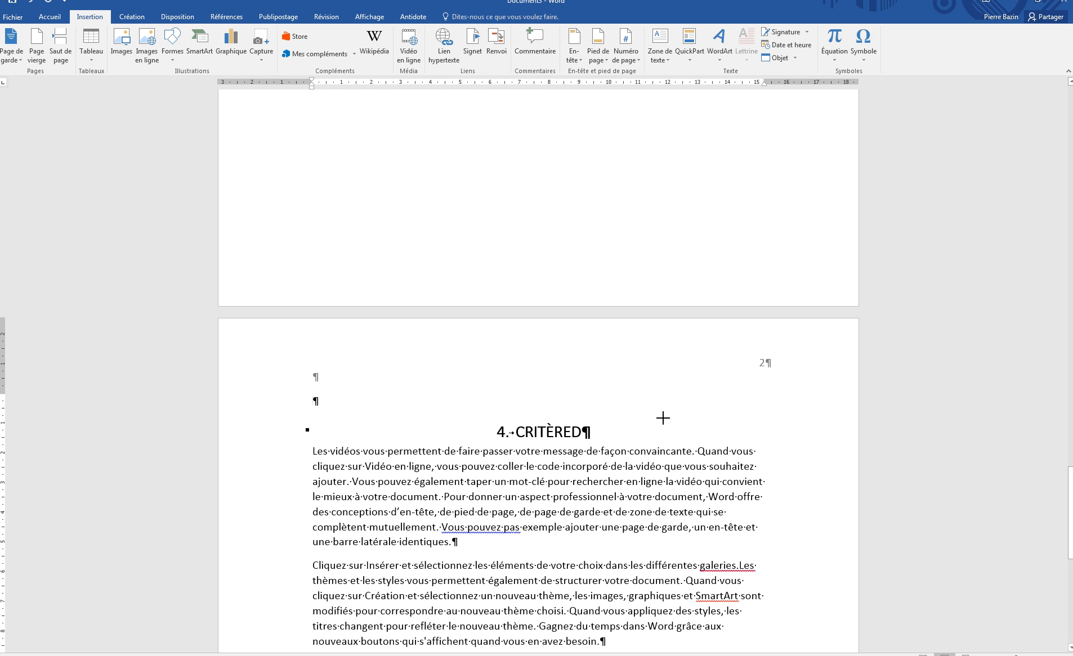
{"action": "mouse_move", "coordinate": [690, 410]}
{"action": "left_mouse_down"}
{"action": "mouse_move", "coordinate": [702, 458]}
{"action": "mouse_move", "coordinate": [728, 472]}
{"action": "left_mouse_up"}
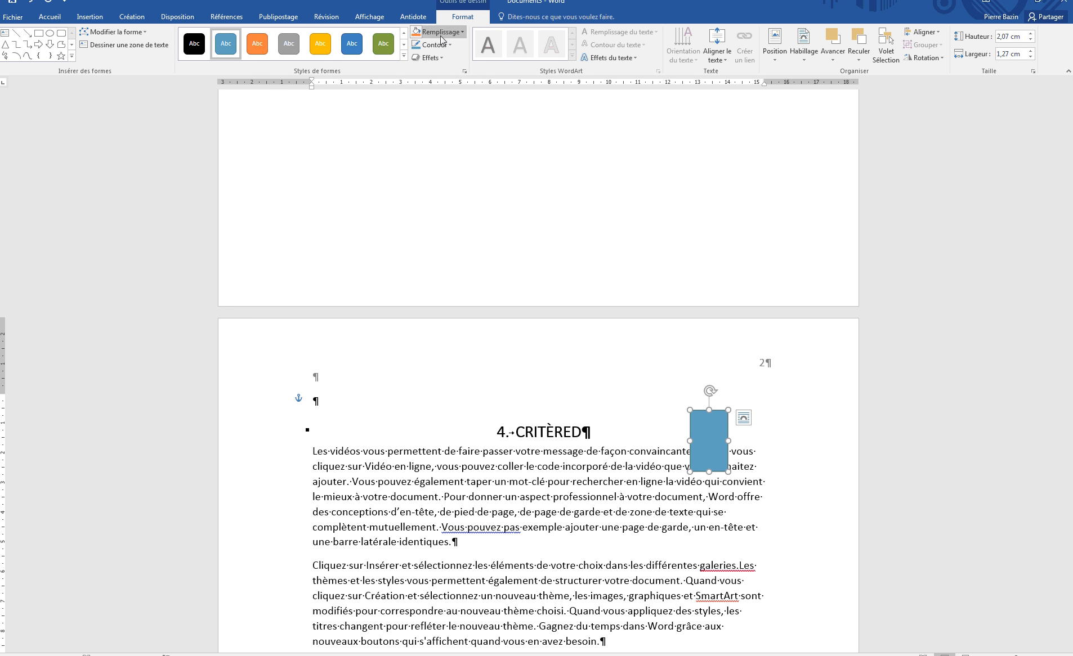
{"action": "left_click", "coordinate": [440, 34]}
{"action": "left_click", "coordinate": [458, 131]}
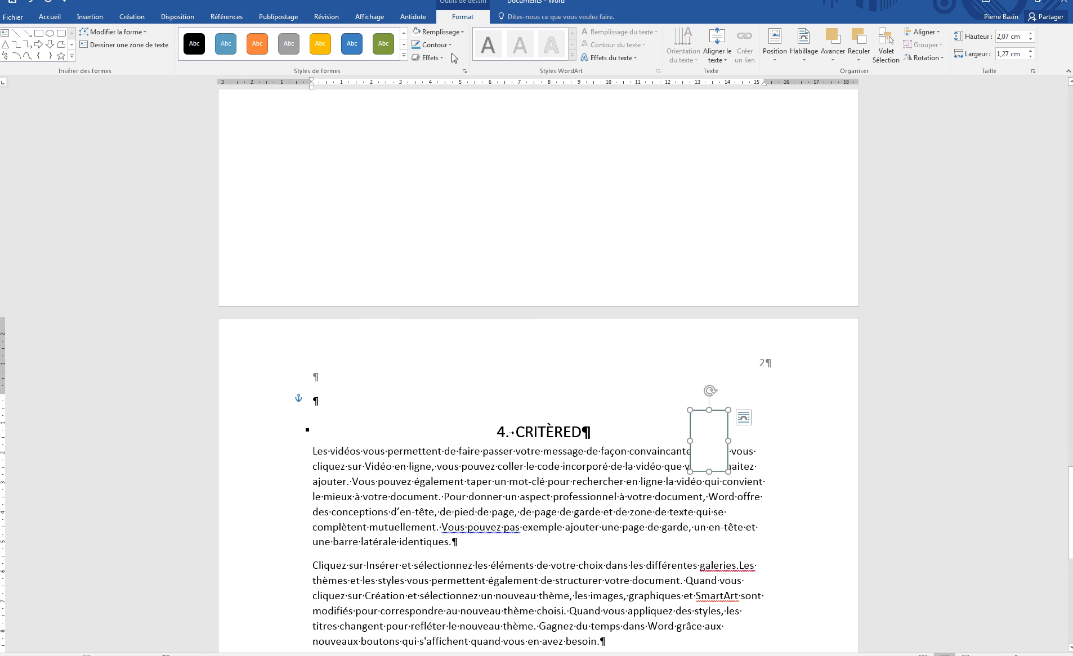
Remove the white rectangle's outline and move it over the page number in the header of the CRITÈRED page.
{"action": "left_click", "coordinate": [447, 45]}
{"action": "left_click", "coordinate": [450, 145]}
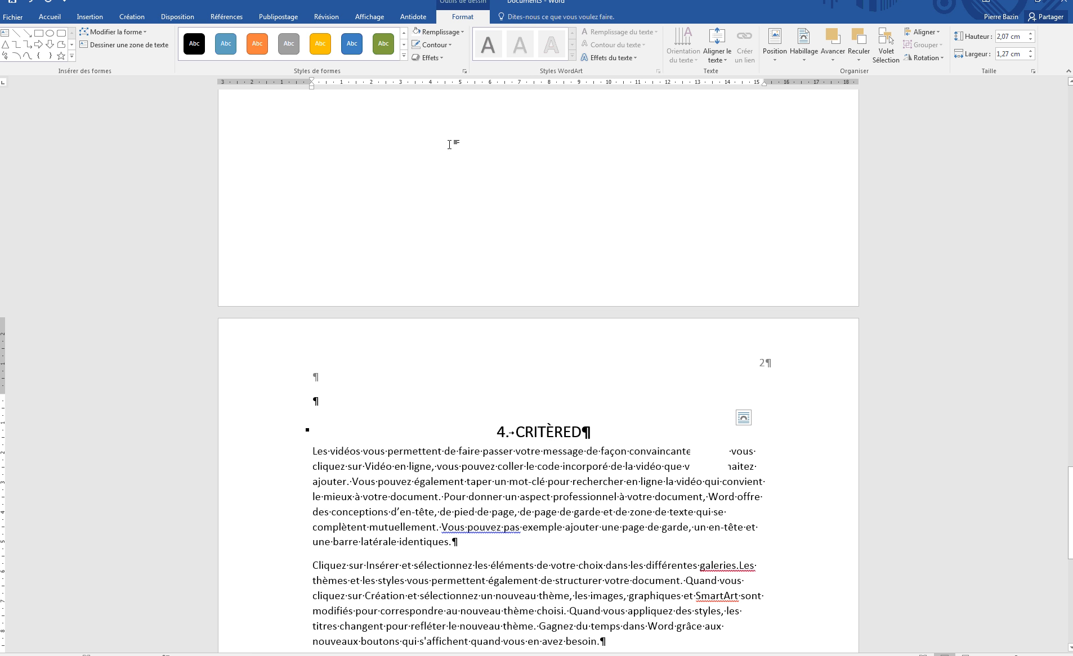
{"action": "left_click_drag", "start_coordinate": [702, 463], "coordinate": [755, 406]}
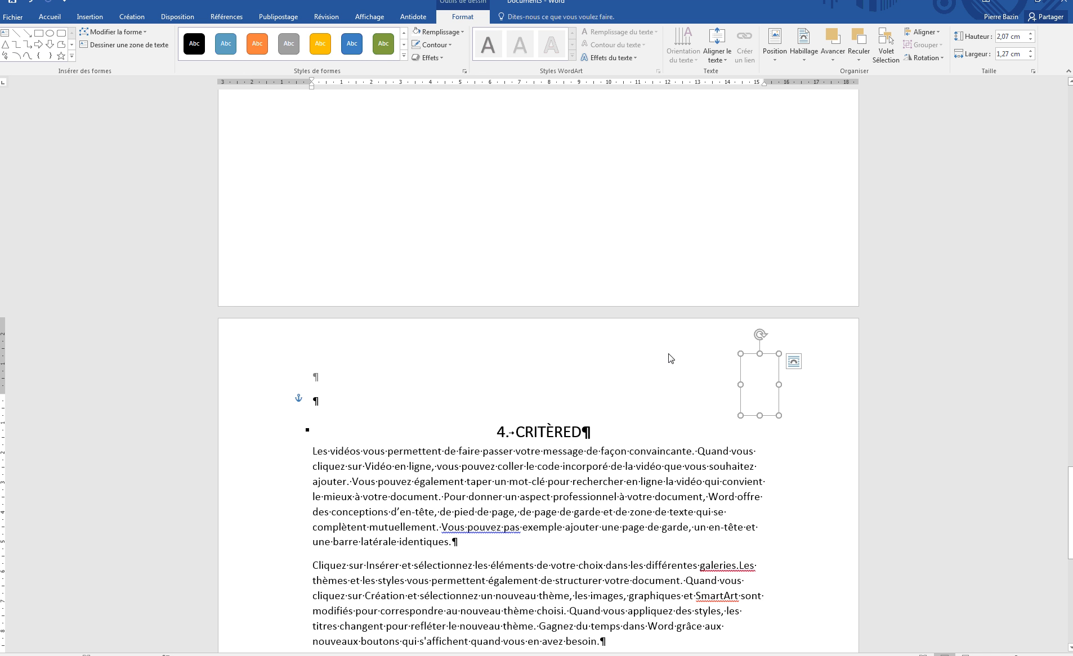
{"action": "left_click", "coordinate": [682, 418]}
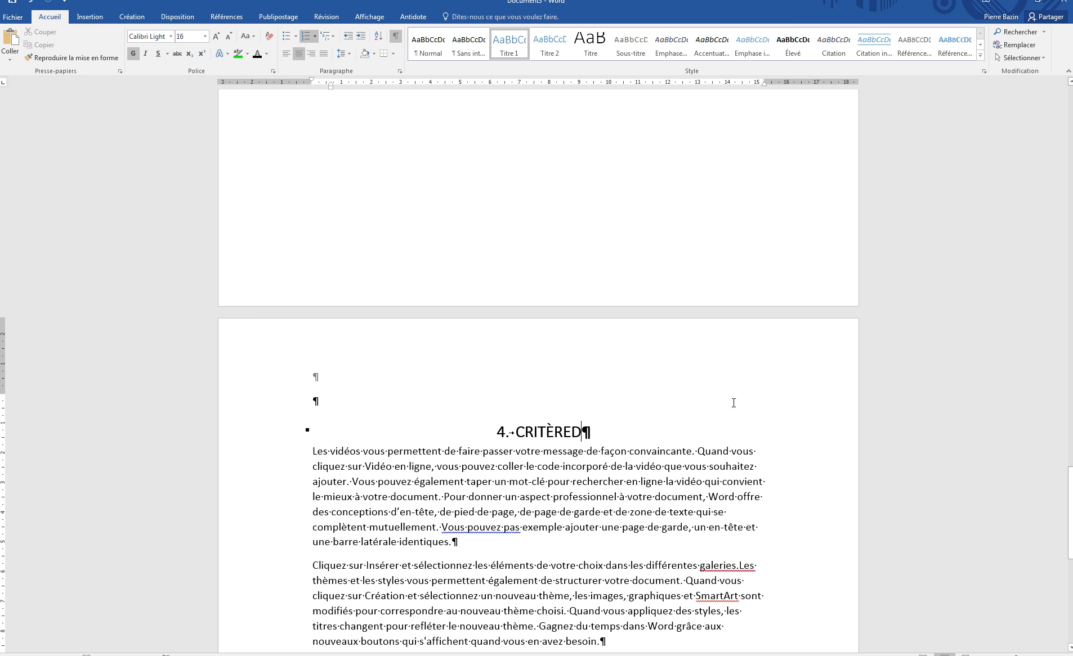
Fine-tune the borderless rectangle's position so it covers the header page number above the CRITÈRED heading, then deselect it.
{"action": "left_click", "coordinate": [752, 387]}
{"action": "mouse_move", "coordinate": [751, 401]}
{"action": "left_mouse_down"}
{"action": "mouse_move", "coordinate": [750, 358]}
{"action": "mouse_move", "coordinate": [752, 379]}
{"action": "left_mouse_up"}
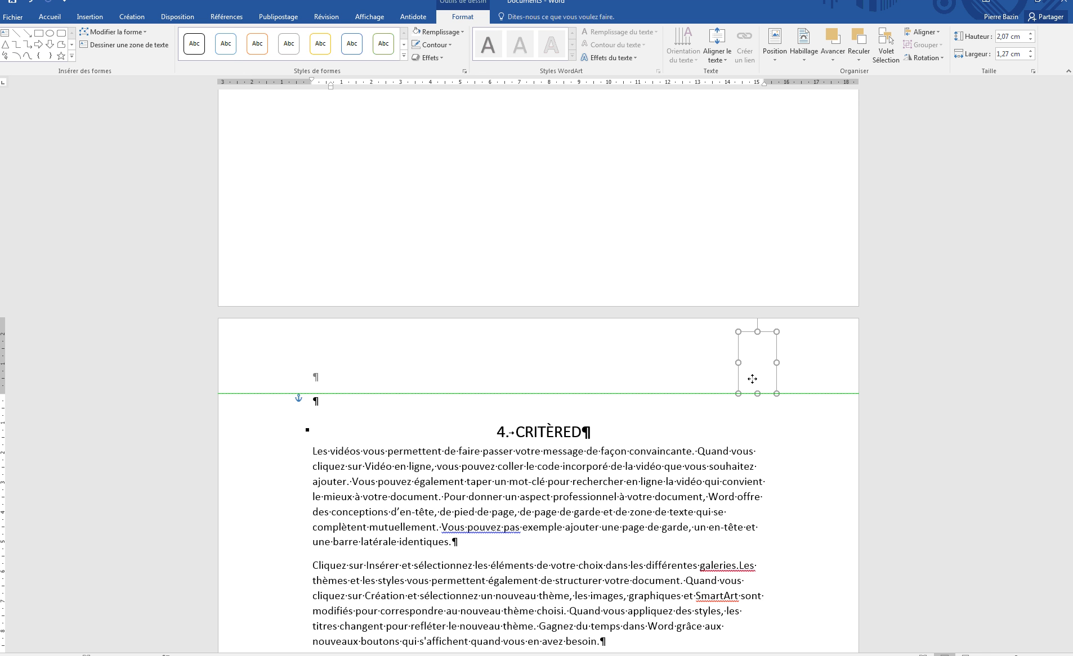
{"action": "left_click_drag", "start_coordinate": [752, 379], "coordinate": [754, 394]}
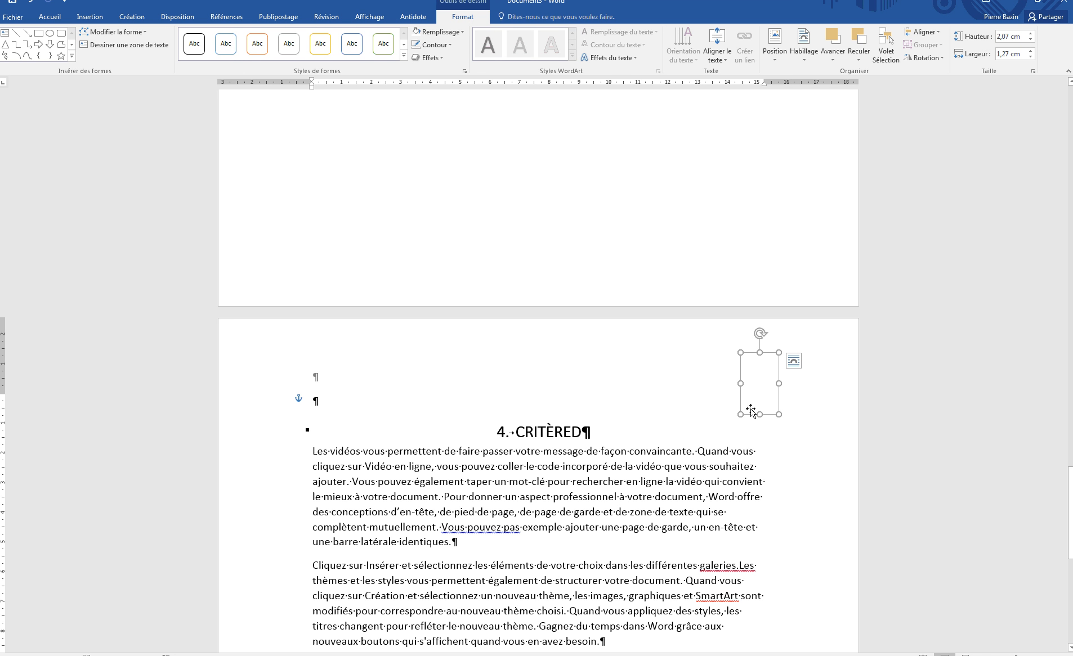
{"action": "mouse_move", "coordinate": [750, 407]}
{"action": "left_mouse_down"}
{"action": "mouse_move", "coordinate": [753, 398]}
{"action": "mouse_move", "coordinate": [754, 418]}
{"action": "mouse_move", "coordinate": [755, 408]}
{"action": "left_mouse_up"}
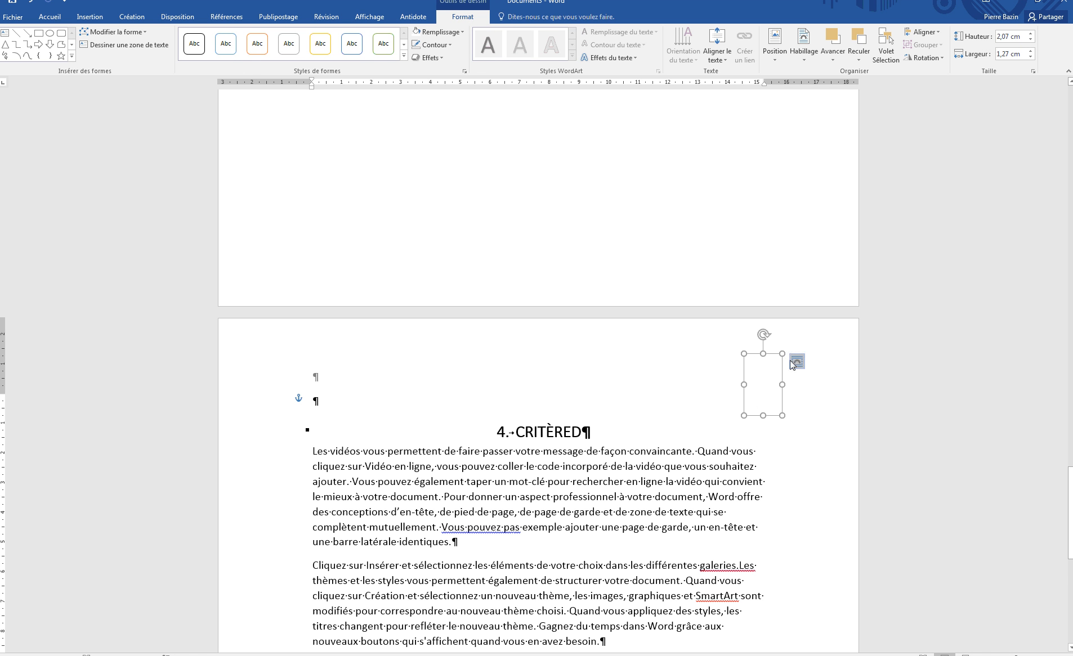
{"action": "left_click", "coordinate": [715, 413]}
Insert a page break in the first paragraph under CRITÈRED, just before "une barre latérale identiques".
{"action": "scroll", "coordinate": [720, 428], "scroll_direction": "down", "scroll_amount": 8}
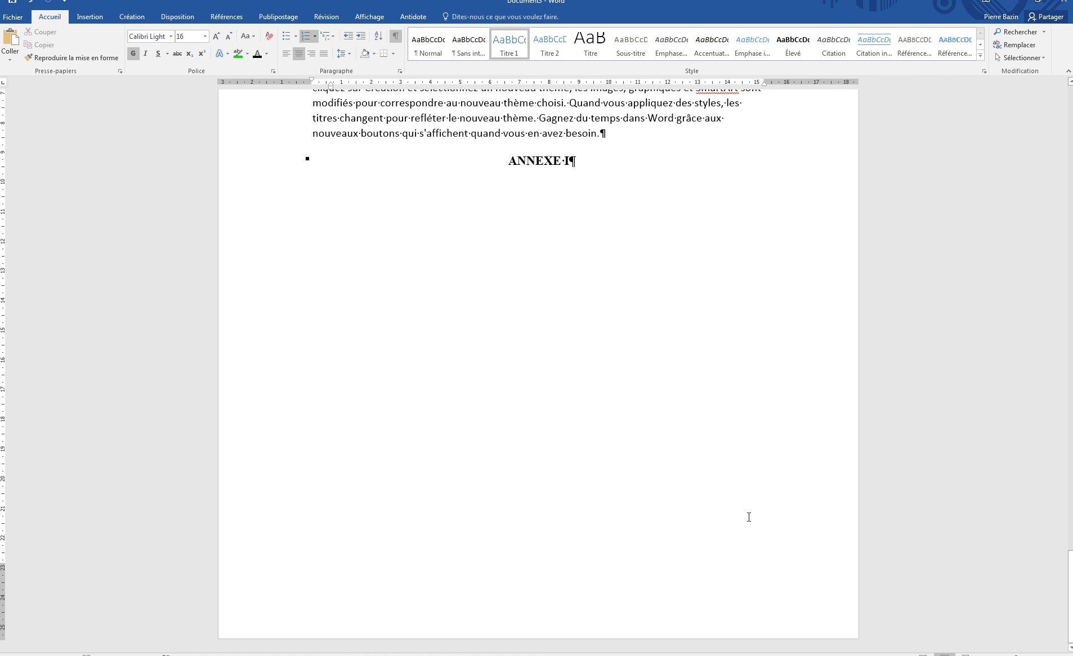
{"action": "scroll", "coordinate": [745, 470], "scroll_direction": "up", "scroll_amount": 5}
{"action": "left_click", "coordinate": [775, 317]}
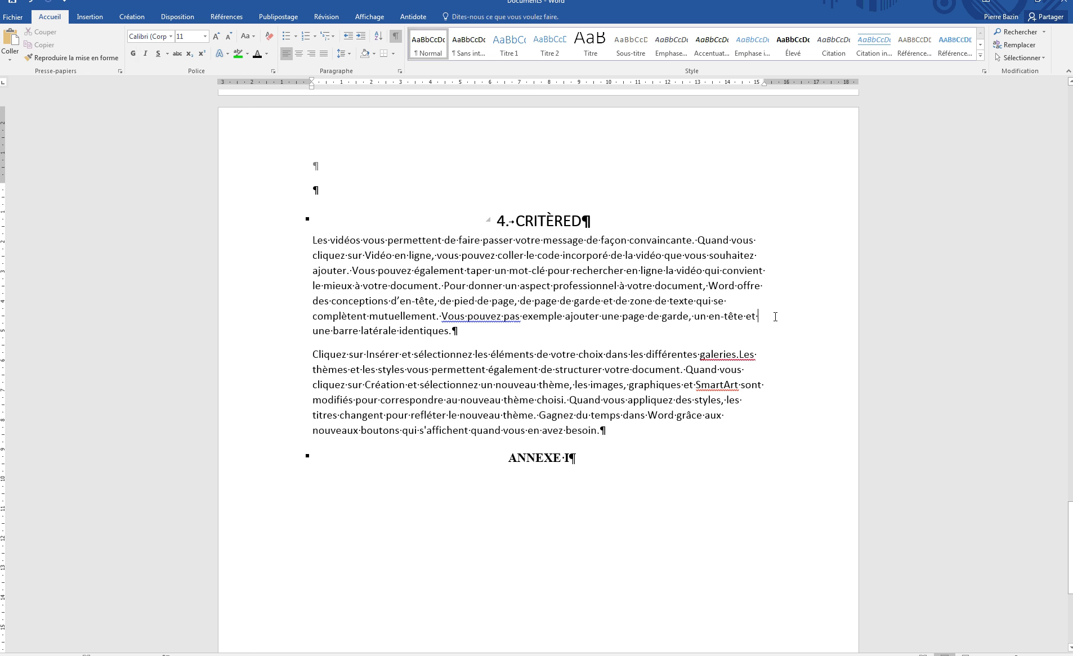
{"action": "key", "text": "ctrl+Return"}
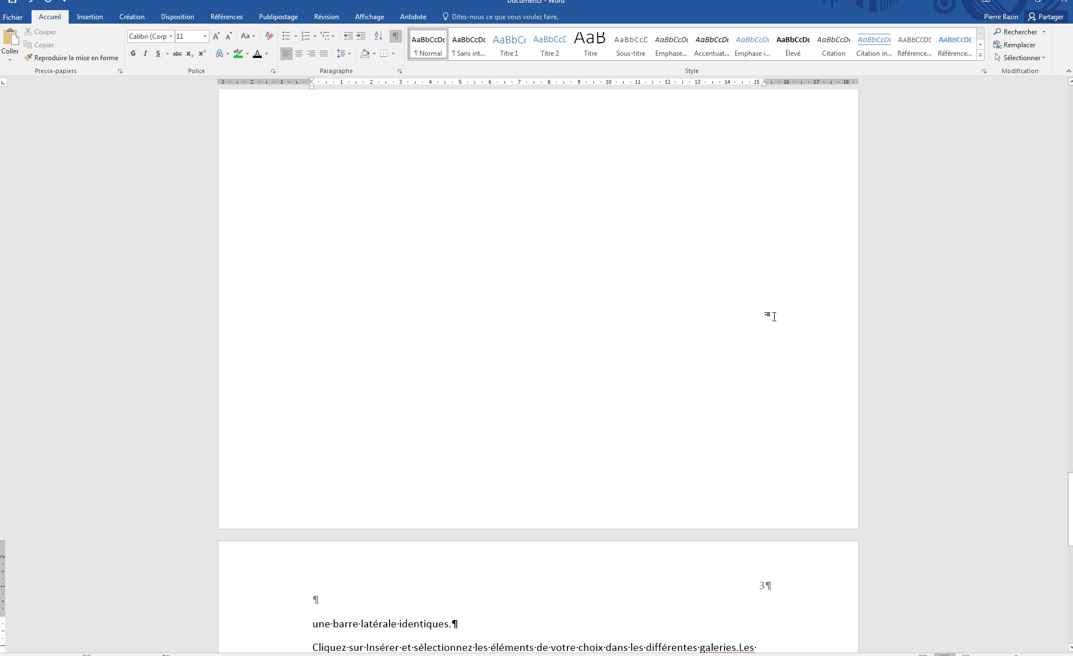
Insert a page break directly before the ANNEXE I heading.
{"action": "scroll", "coordinate": [785, 548], "scroll_direction": "down", "scroll_amount": 3}
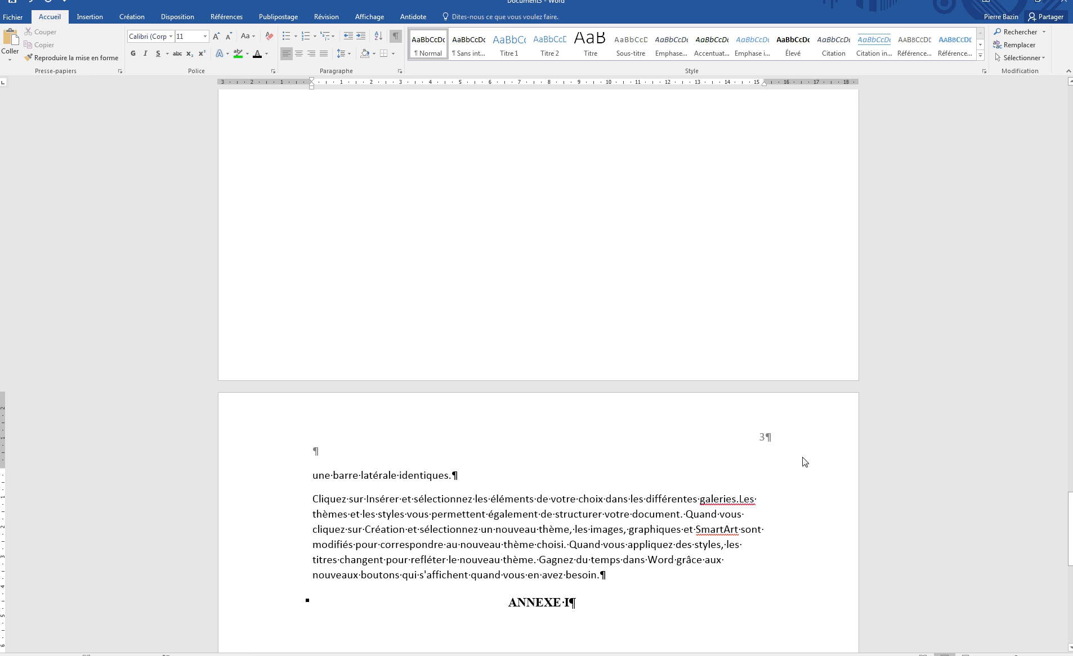
{"action": "scroll", "coordinate": [782, 467], "scroll_direction": "down", "scroll_amount": 3}
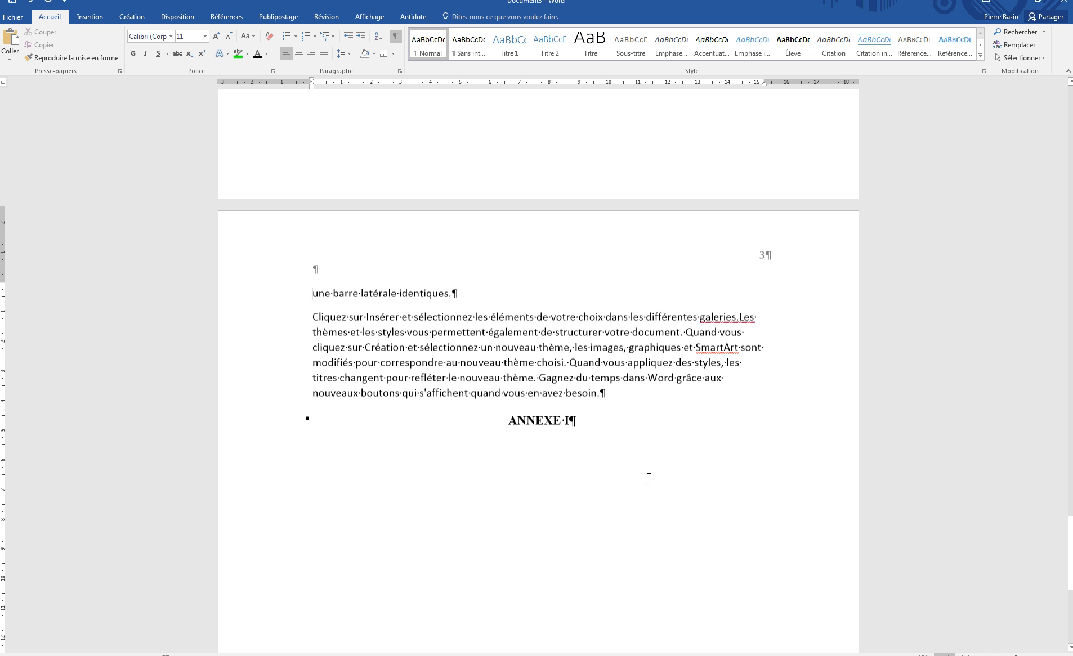
{"action": "left_click", "coordinate": [509, 416]}
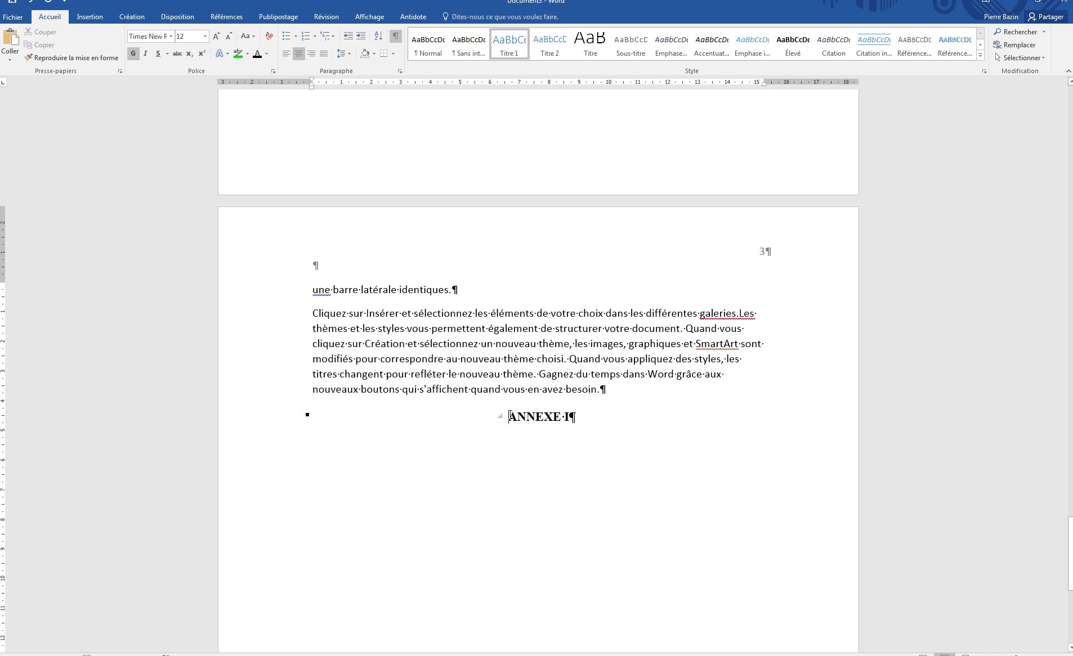
{"action": "key", "text": "ctrl+Return"}
{"action": "scroll", "coordinate": [775, 576], "scroll_direction": "down", "scroll_amount": 1}
Return to the automatic table of contents and select it for updating.
{"action": "scroll", "coordinate": [766, 563], "scroll_direction": "up", "scroll_amount": 9}
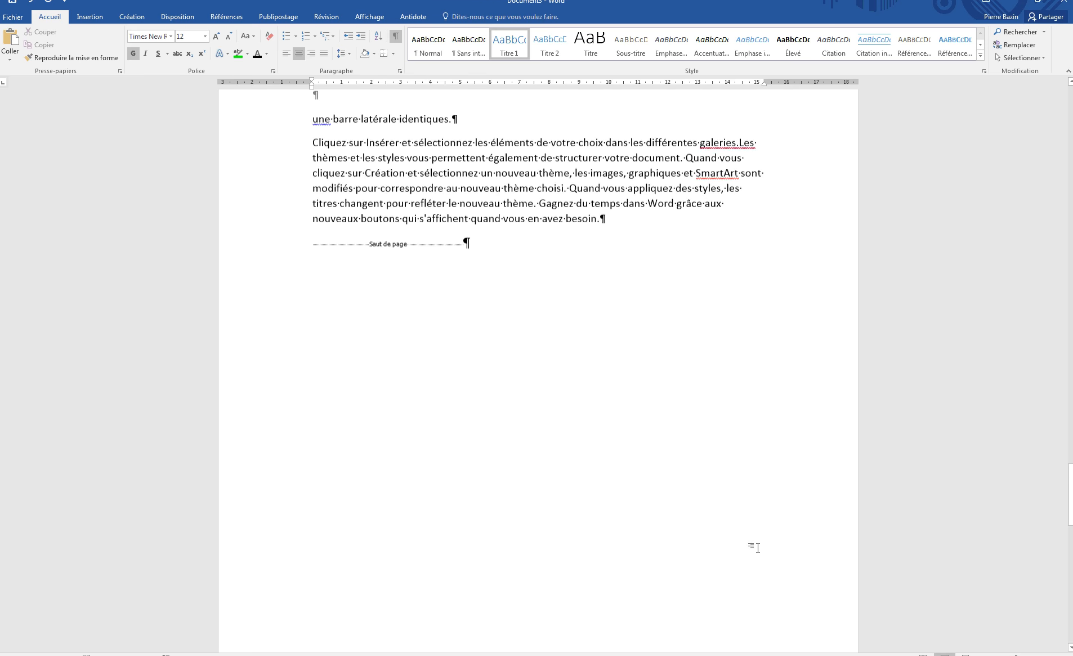
{"action": "scroll", "coordinate": [749, 529], "scroll_direction": "up", "scroll_amount": 20}
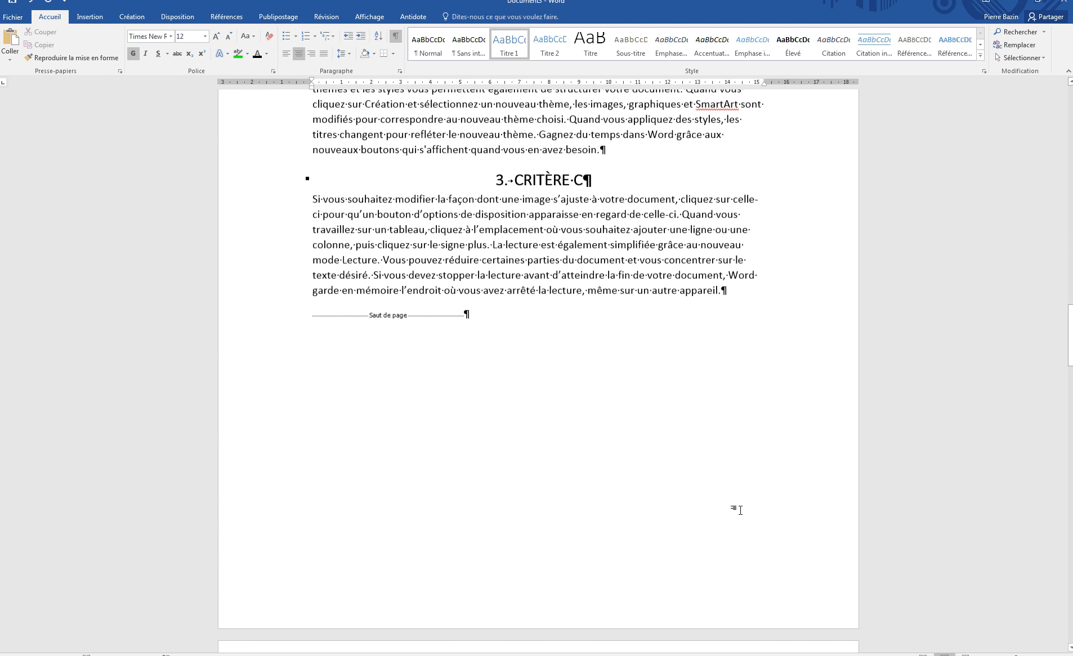
{"action": "scroll", "coordinate": [739, 510], "scroll_direction": "up", "scroll_amount": 15}
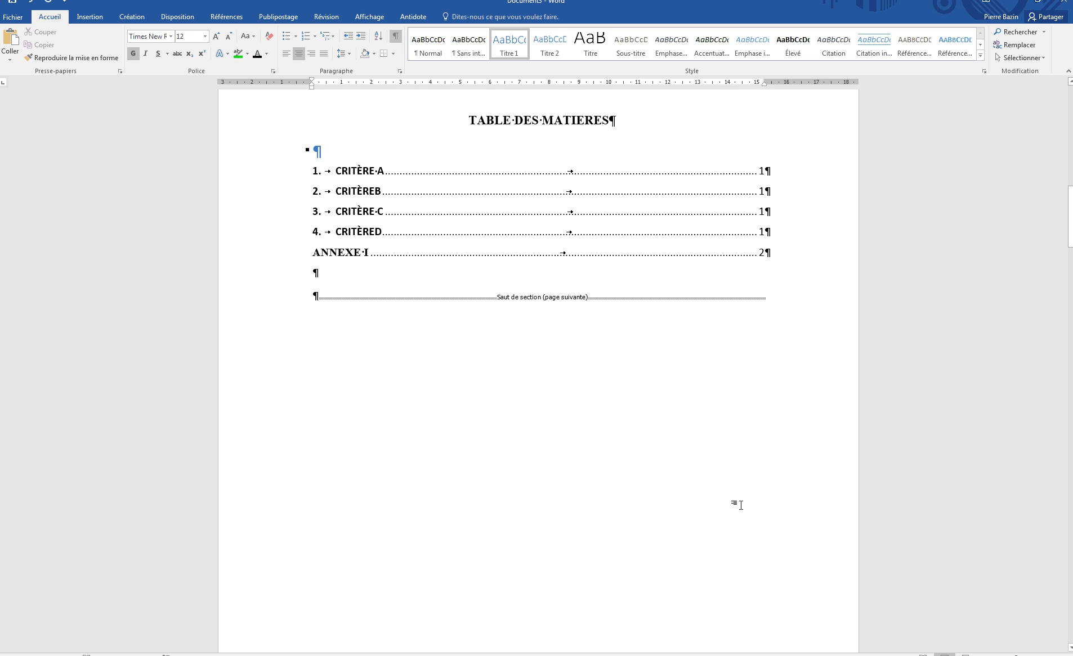
{"action": "scroll", "coordinate": [739, 510], "scroll_direction": "up", "scroll_amount": 4}
{"action": "left_click", "coordinate": [749, 328]}
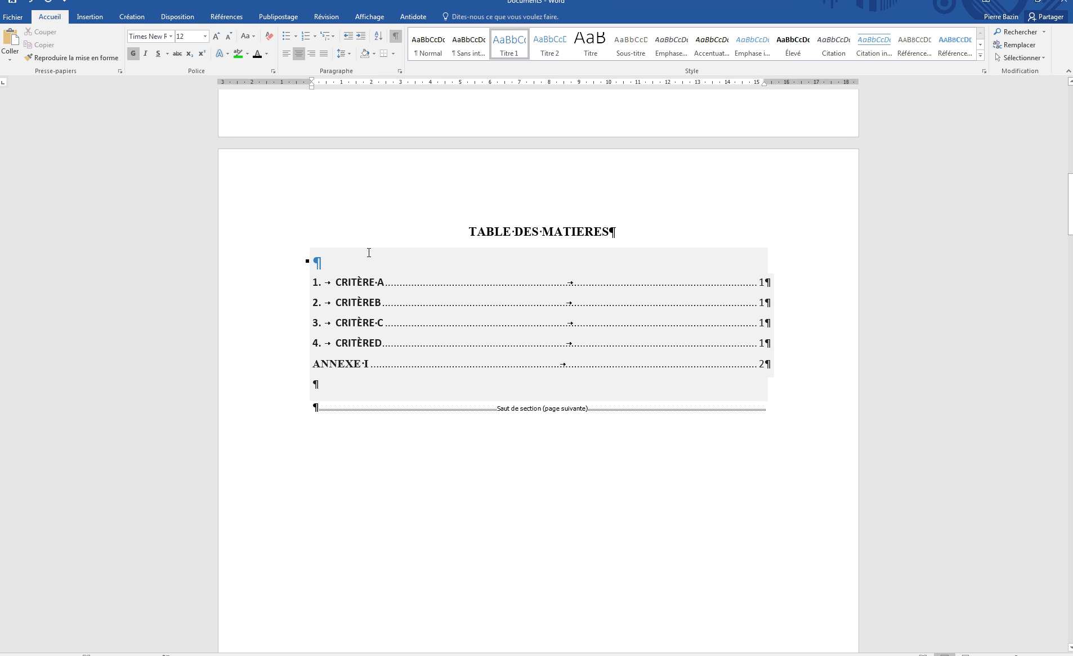